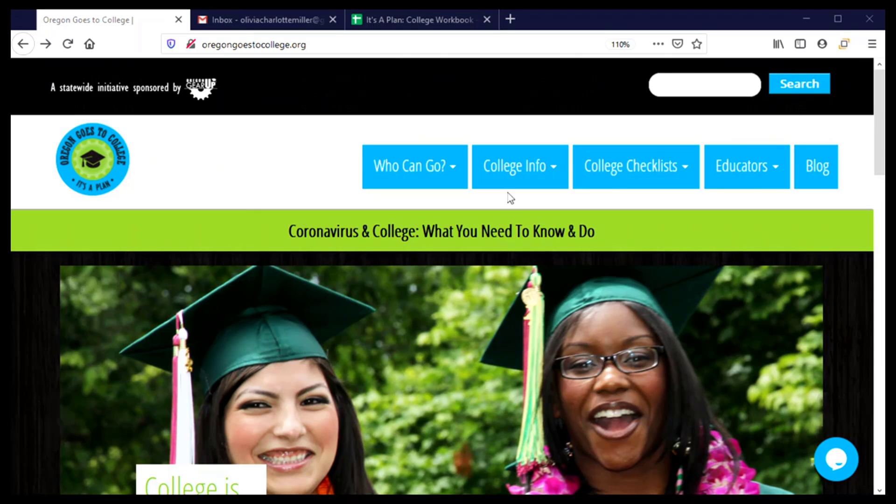
# Go to Apply to College and scroll to the Community Colleges table of fees and deadlines
pyautogui.moveTo(509, 192)
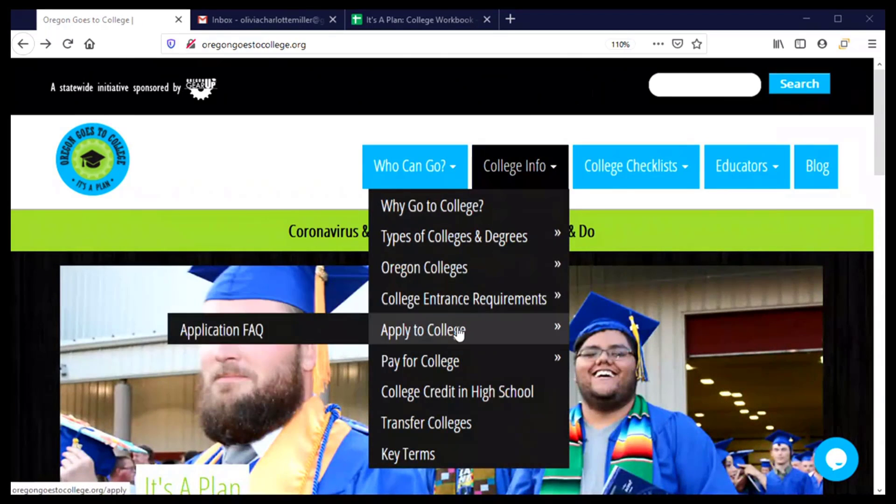
pyautogui.click(460, 333)
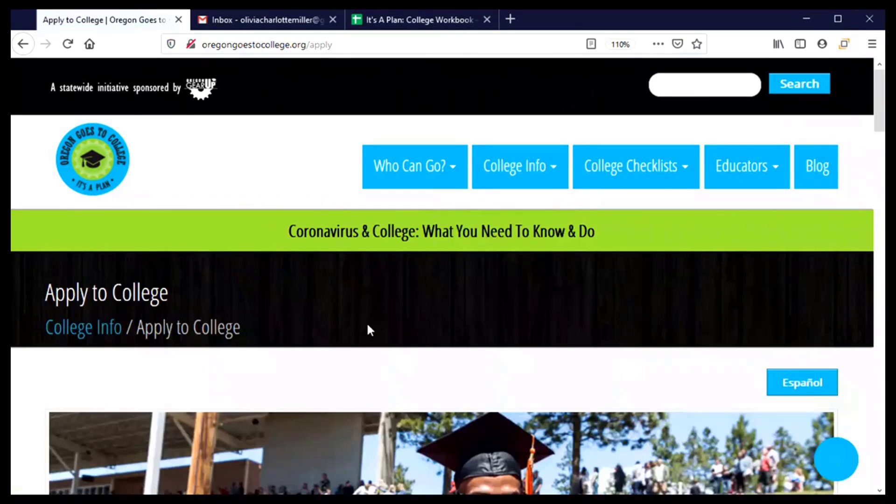
pyautogui.scroll(-7, 370, 330)
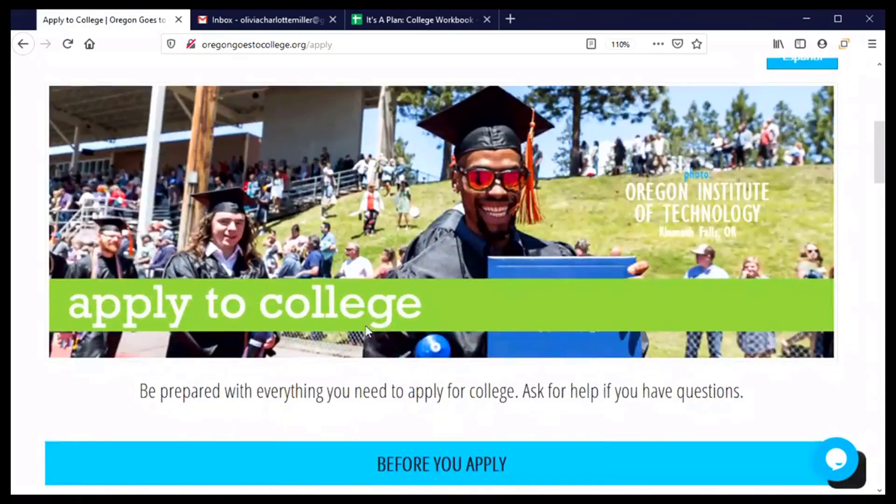
pyautogui.scroll(-5, 368, 332)
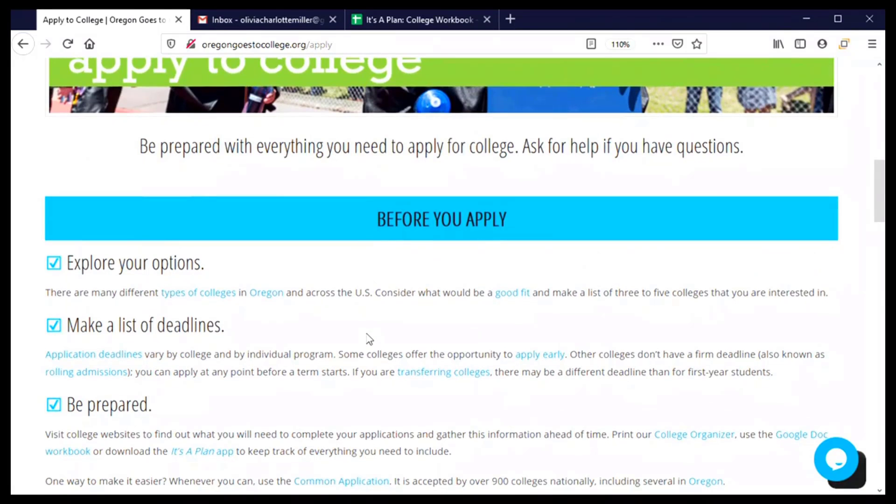
pyautogui.scroll(-5, 366, 339)
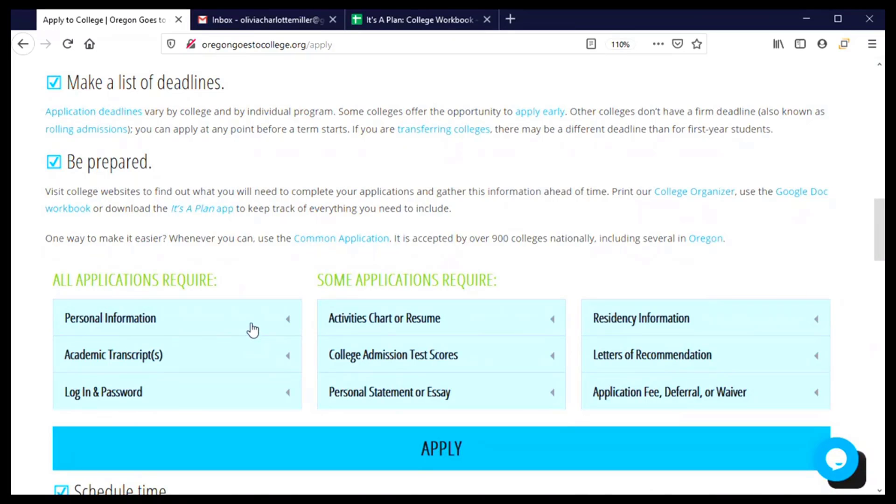
pyautogui.scroll(-6, 253, 331)
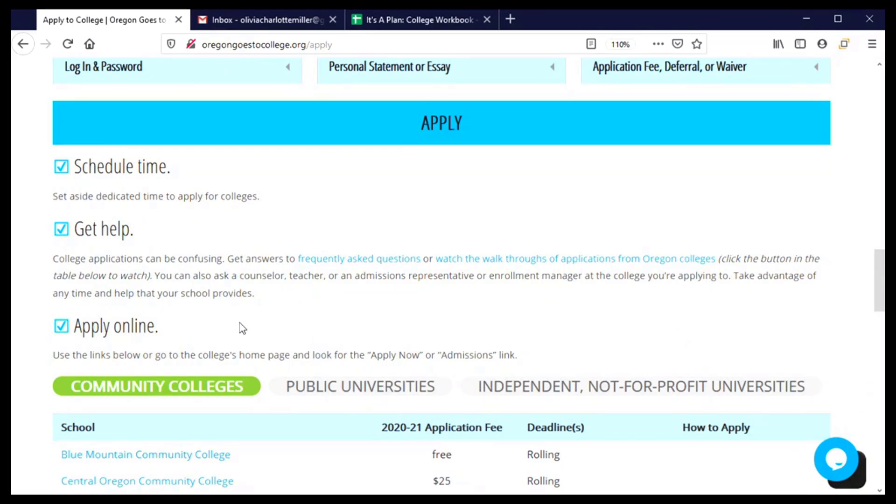
pyautogui.scroll(-5, 239, 324)
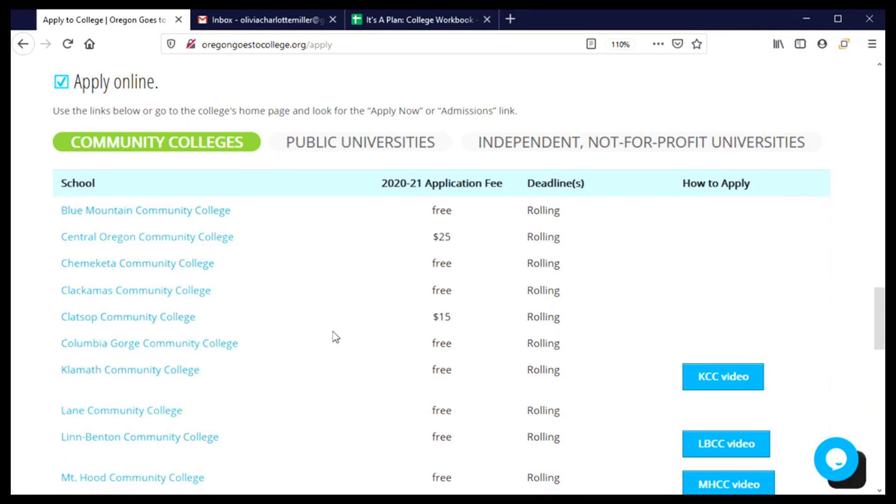
# Open Chemeketa Community College's enrollment page and scroll to its Take College-Level Classes options
pyautogui.click(80, 267)
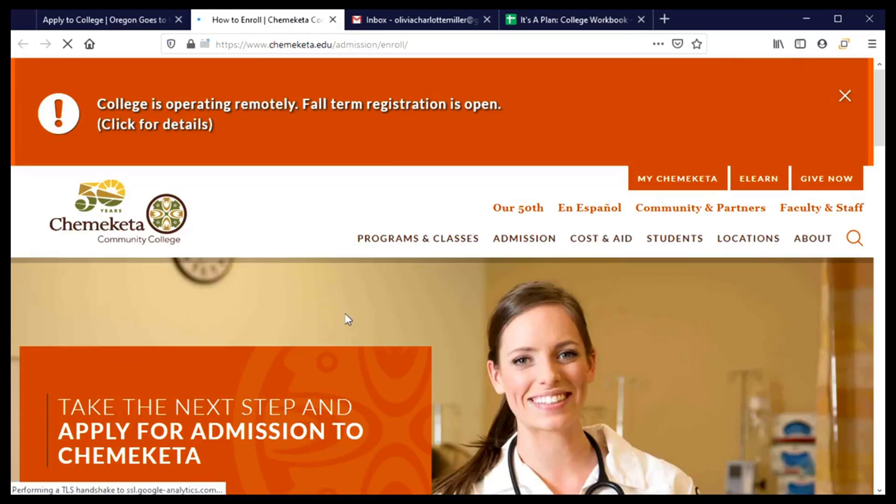
pyautogui.scroll(-2, 345, 317)
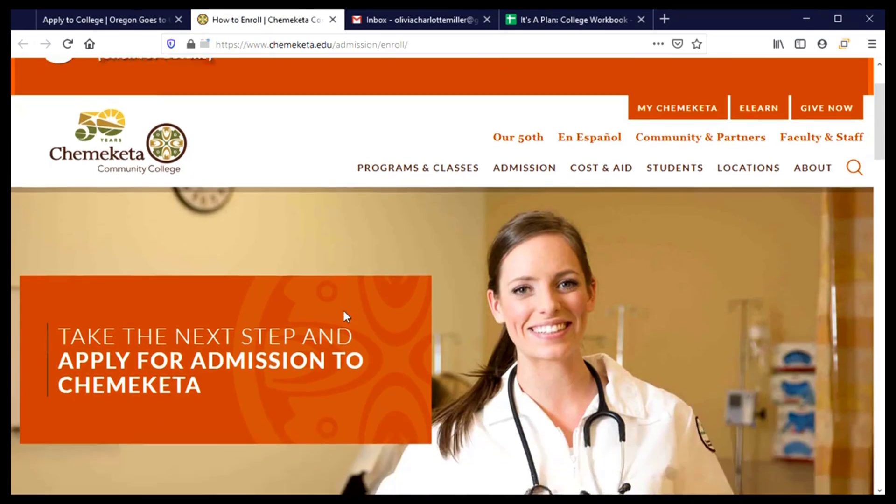
pyautogui.scroll(-4, 344, 311)
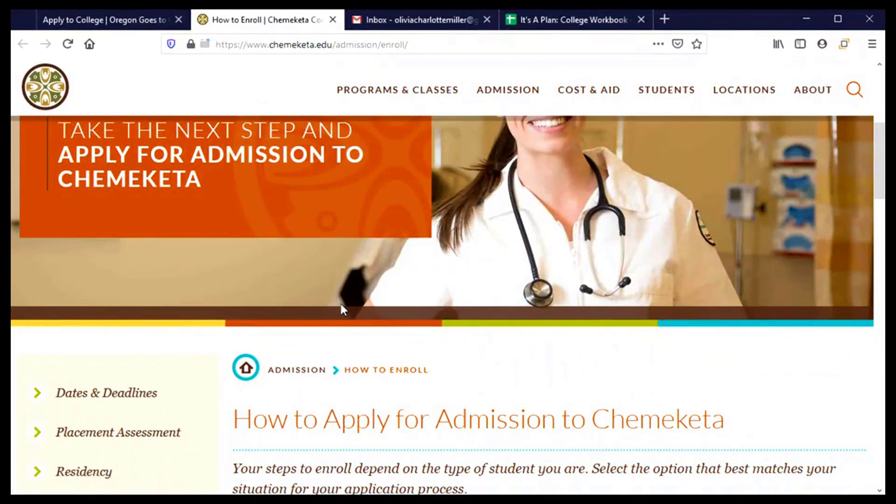
pyautogui.scroll(-2, 340, 289)
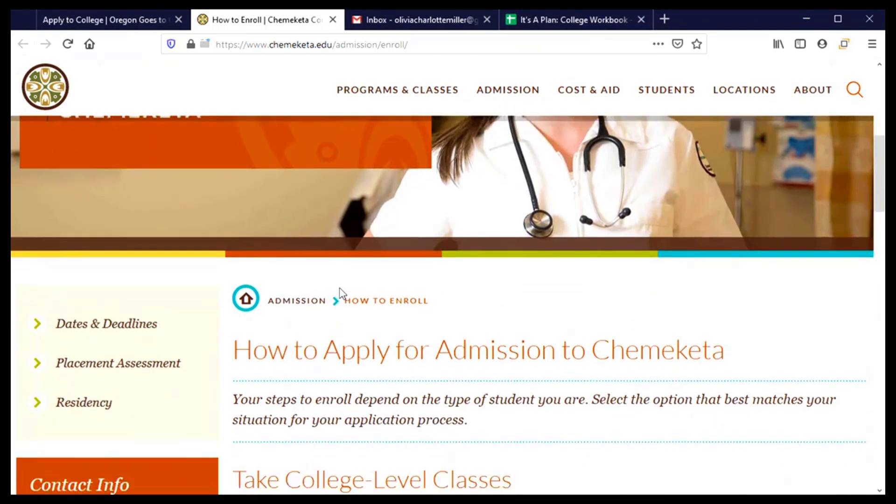
pyautogui.scroll(-2, 340, 287)
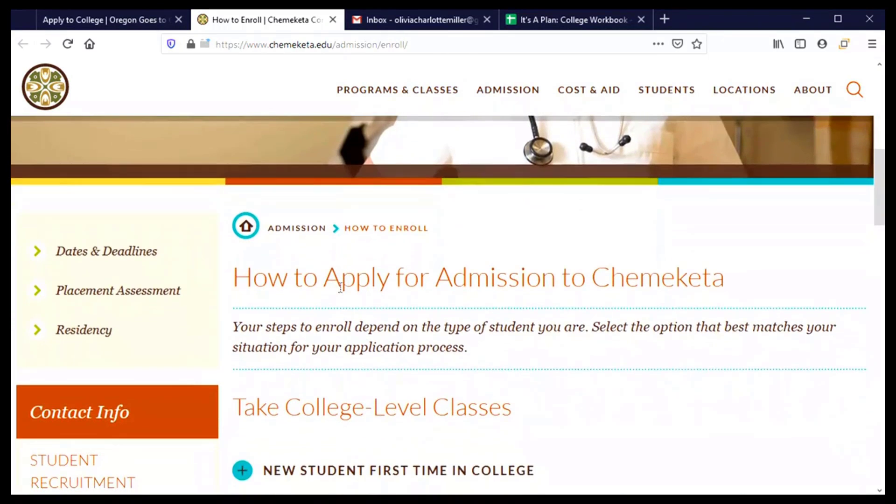
pyautogui.scroll(-4, 340, 287)
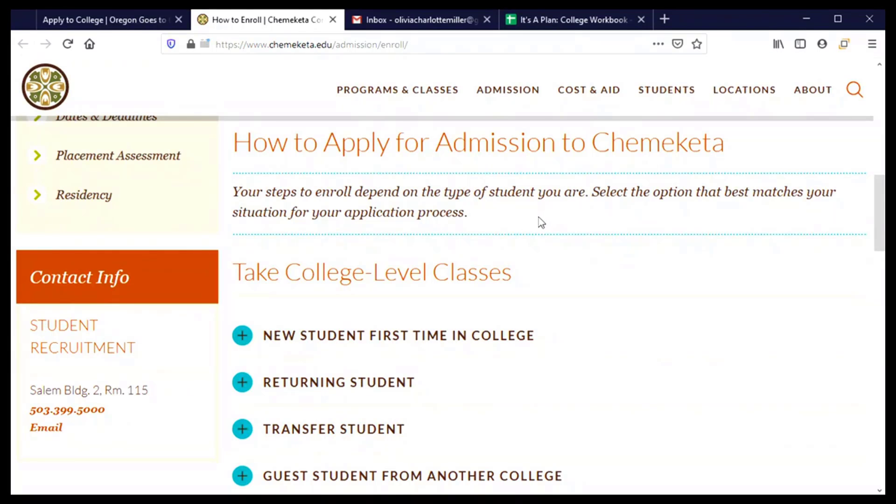
pyautogui.scroll(-3, 569, 302)
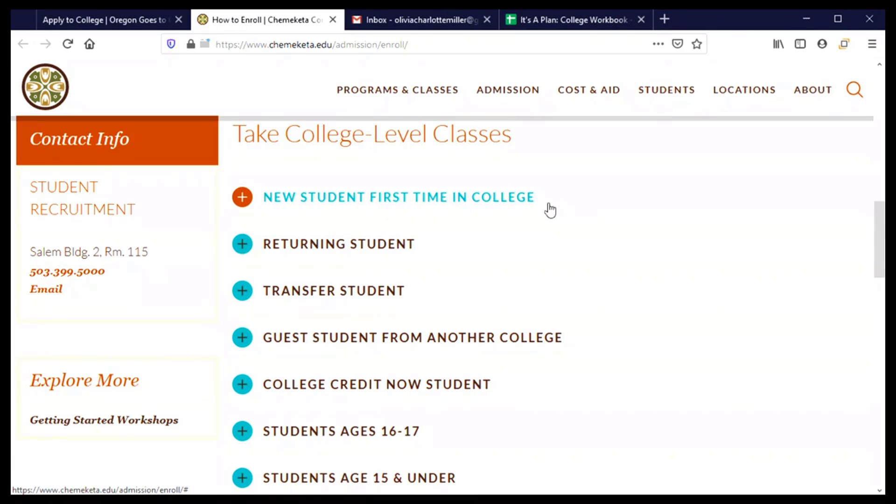
# Expand New Student First Time in College to reveal its seven enrollment steps
pyautogui.click(342, 200)
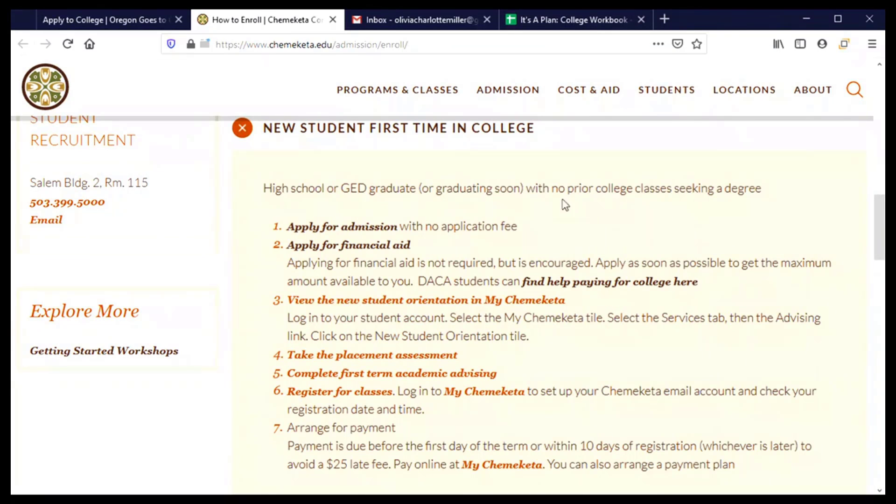
pyautogui.scroll(-3, 565, 204)
pyautogui.scroll(1, 481, 194)
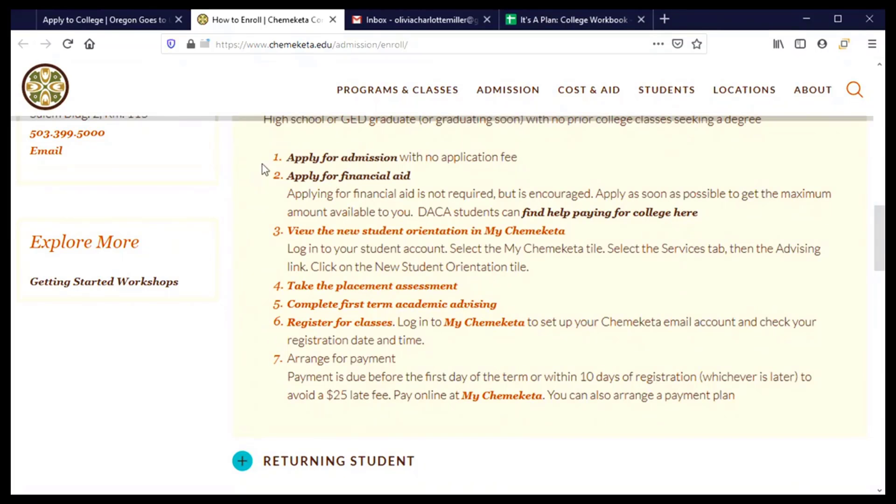
# Start the online admission application on its blank Contact Information page
pyautogui.click(346, 159)
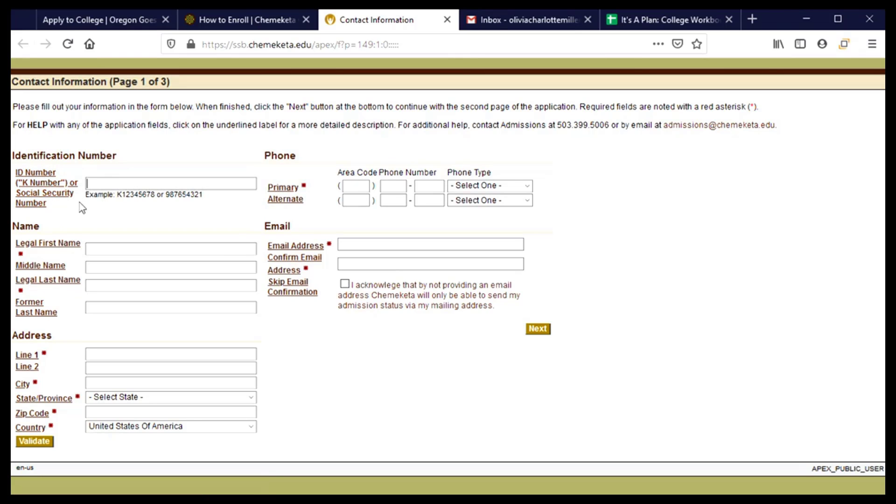
# View and dismiss the ID Number help popup, returning to the empty Contact Information form
pyautogui.click(43, 200)
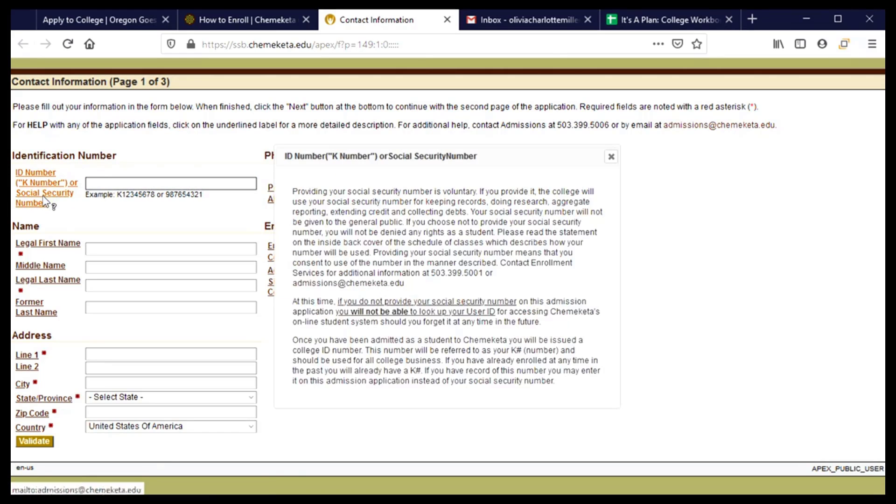
pyautogui.click(610, 156)
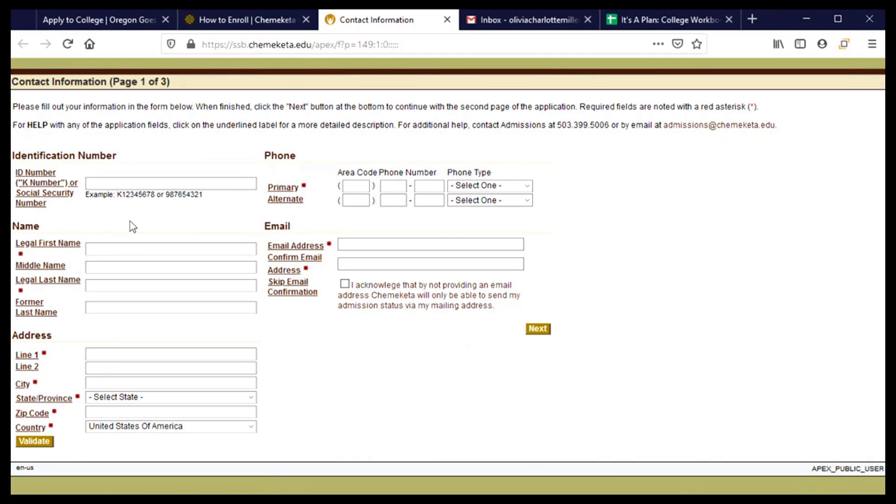
pyautogui.click(103, 183)
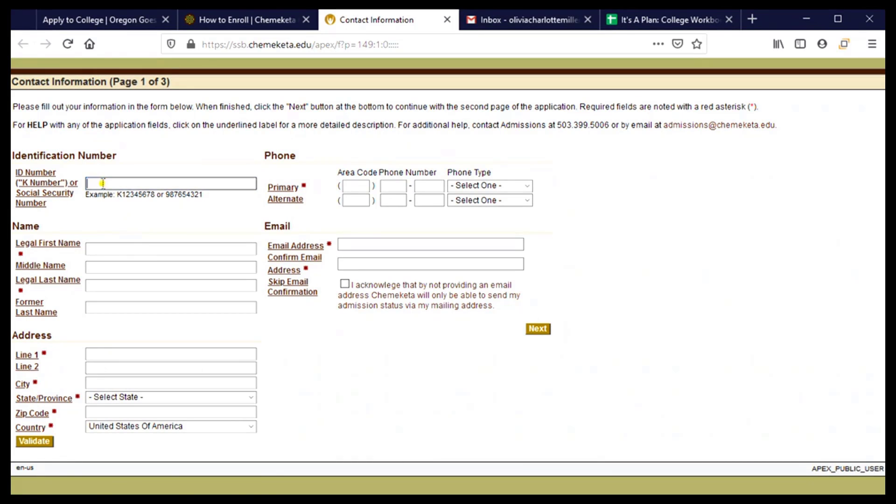
pyautogui.click(115, 233)
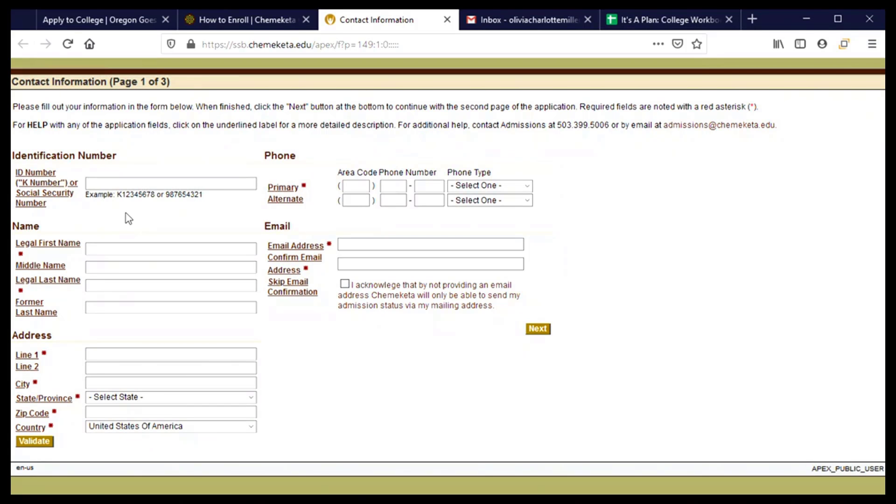
# Enter the applicant's ID number and legal first, middle and last names
pyautogui.write('123456789')
pyautogui.click(111, 249)
pyautogui.press('Tab')
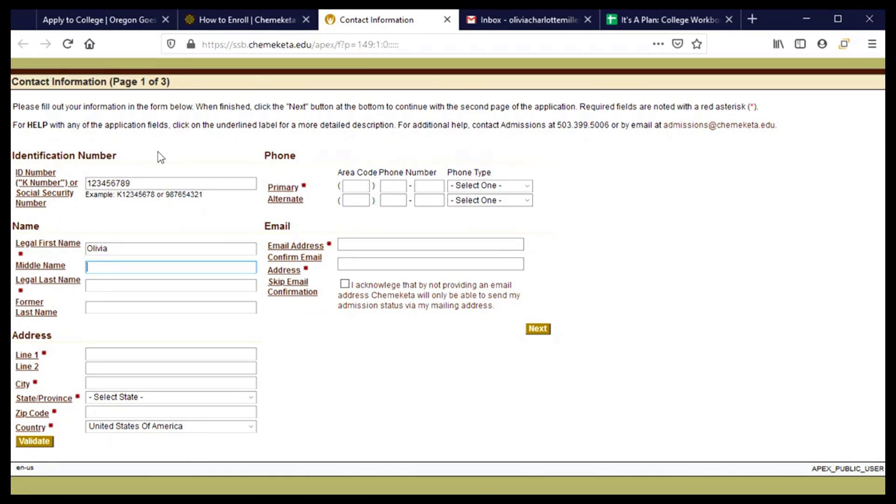
pyautogui.press('Tab')
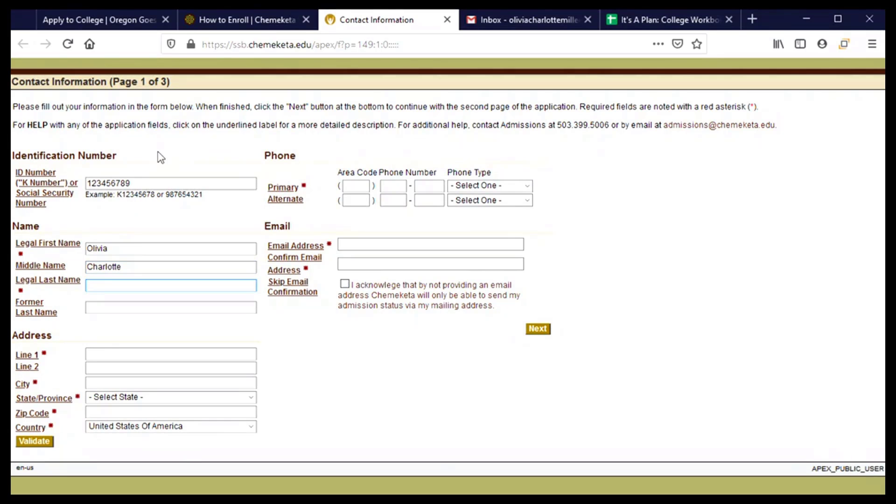
pyautogui.press('Tab')
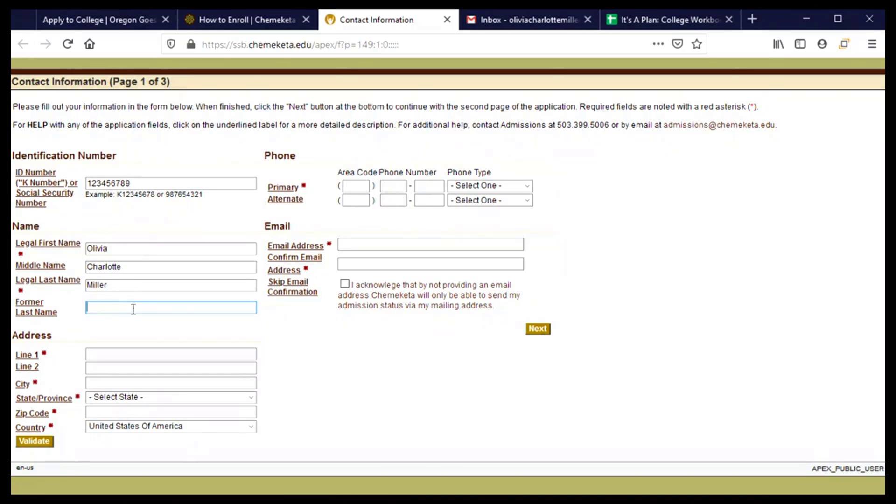
# Enter the applicant's street, apartment line, city and ZIP code, with Oregon as the state
pyautogui.click(193, 354)
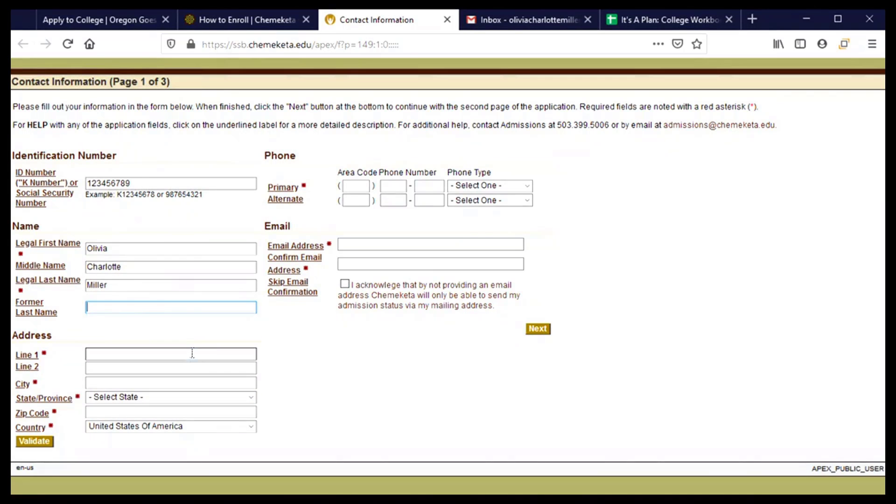
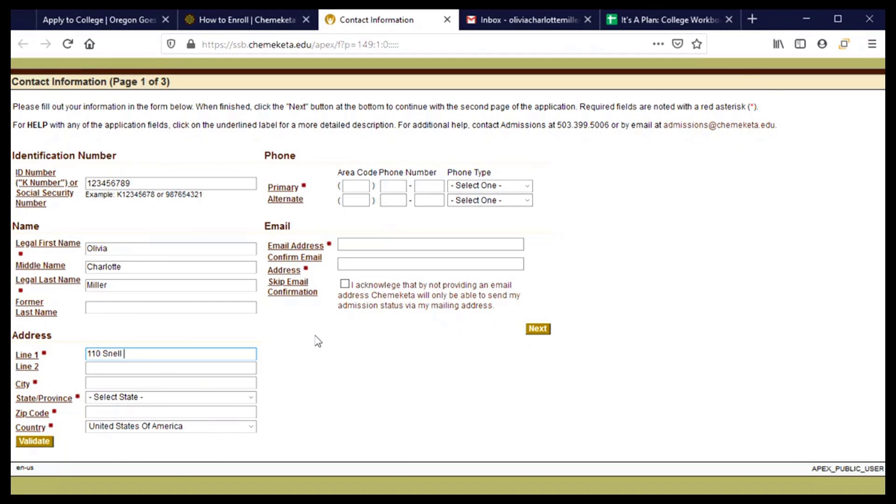
pyautogui.press('Tab')
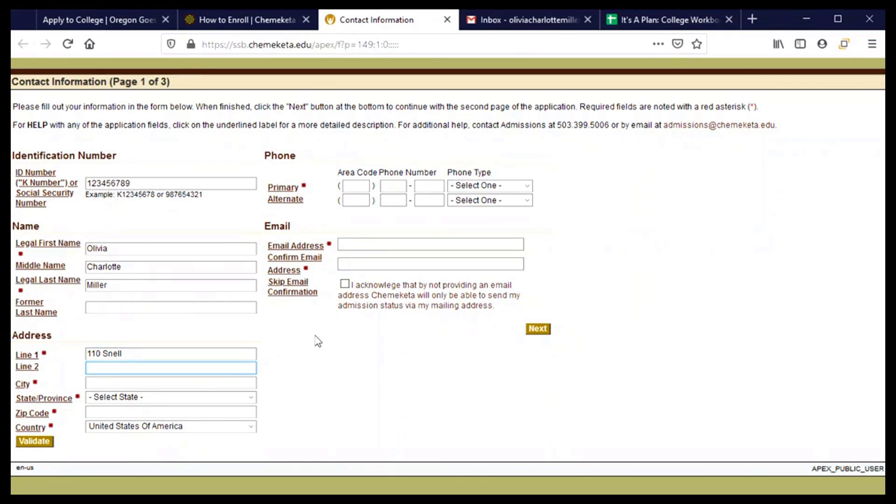
pyautogui.press('Tab')
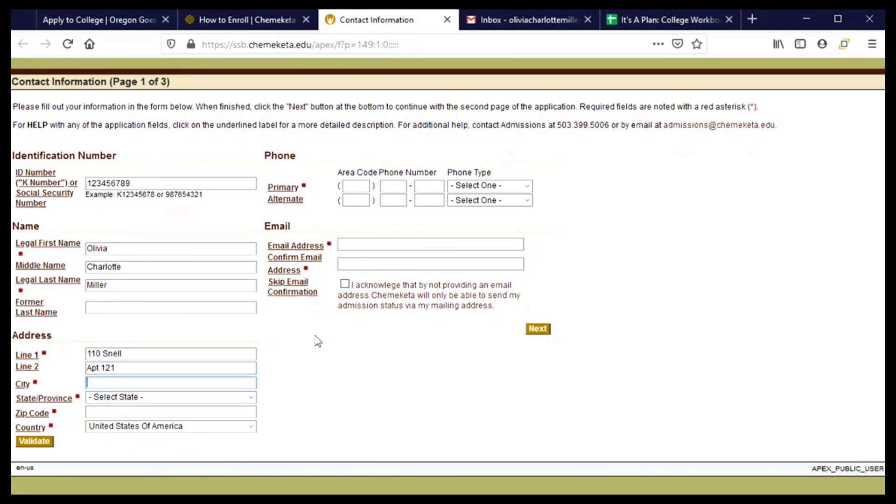
pyautogui.press('Tab')
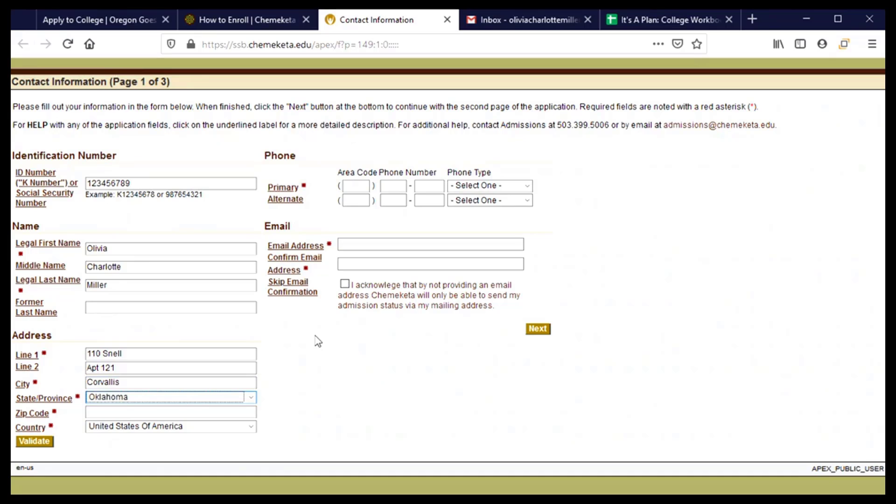
pyautogui.press('Tab')
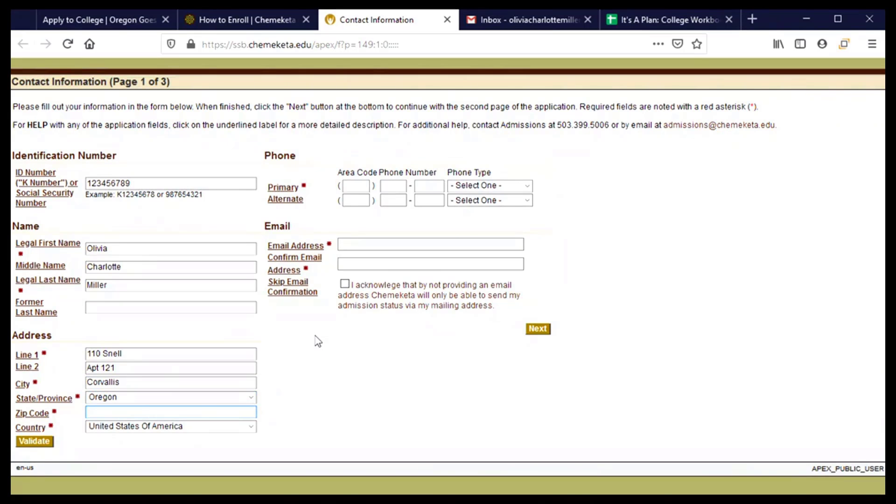
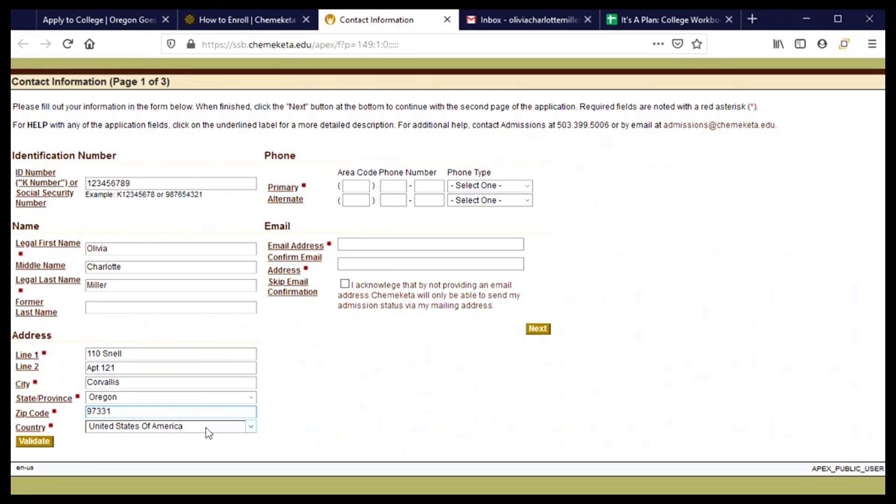
# Validate the address, then enter the applicant's primary phone number with phone type Cell
pyautogui.click(24, 445)
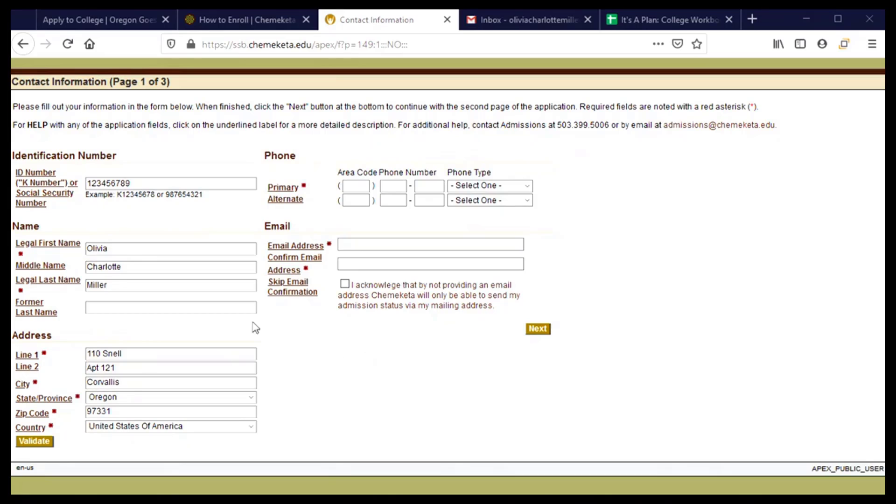
pyautogui.click(351, 187)
pyautogui.click(298, 206)
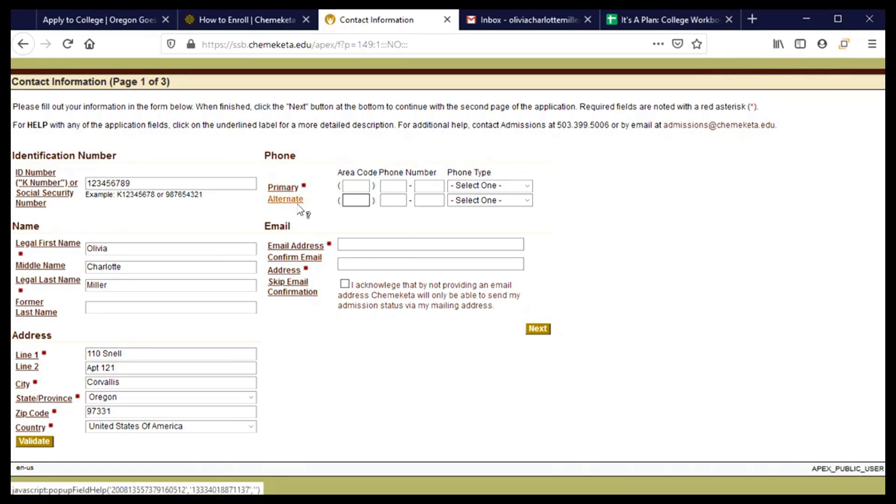
pyautogui.write('54')
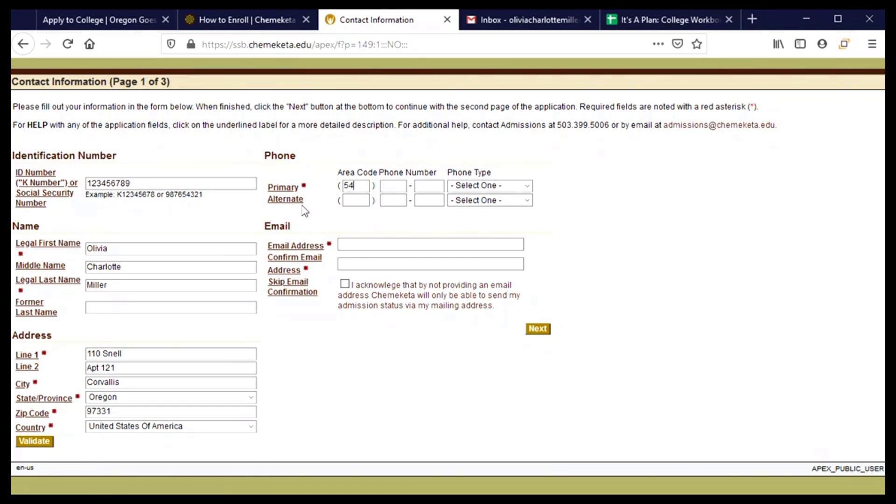
pyautogui.write('55')
pyautogui.write('1234')
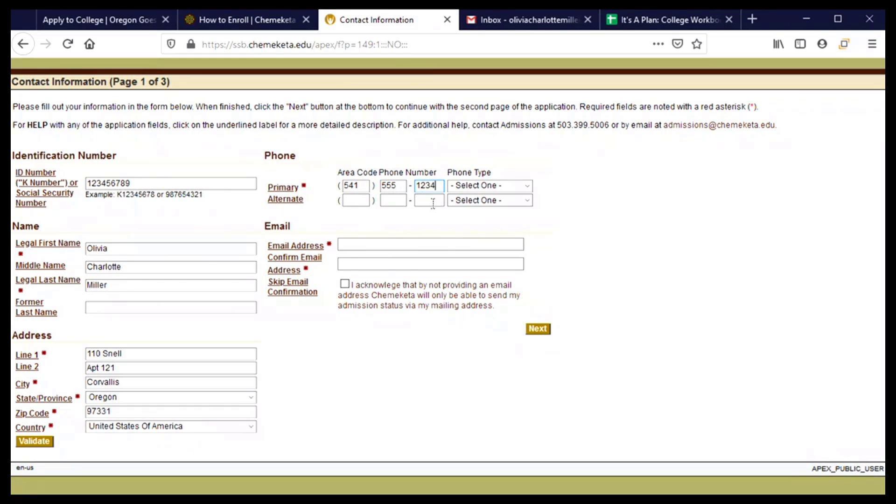
pyautogui.click(492, 186)
pyautogui.click(497, 216)
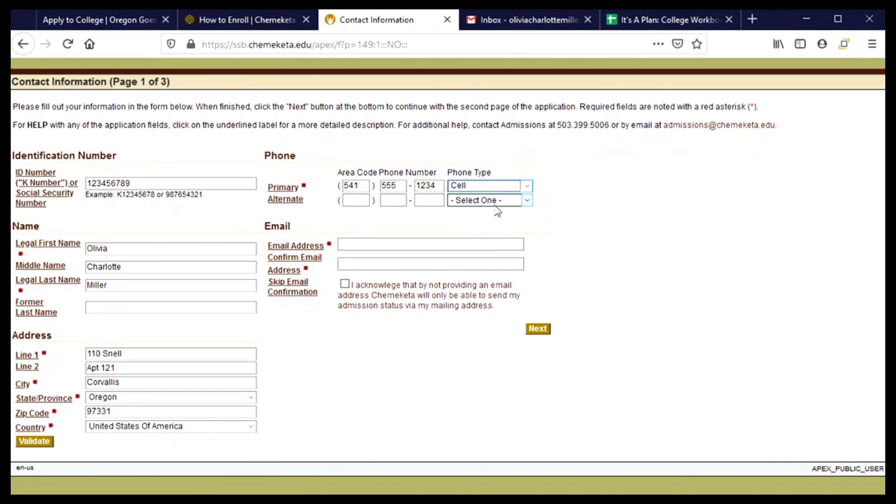
# Enter the applicant's e-mail address in both Email Address and Confirm Email Address
pyautogui.click(381, 245)
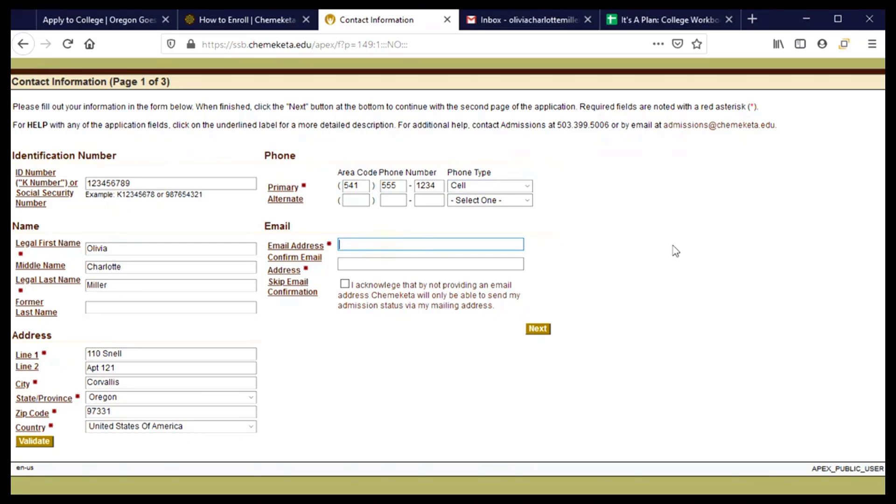
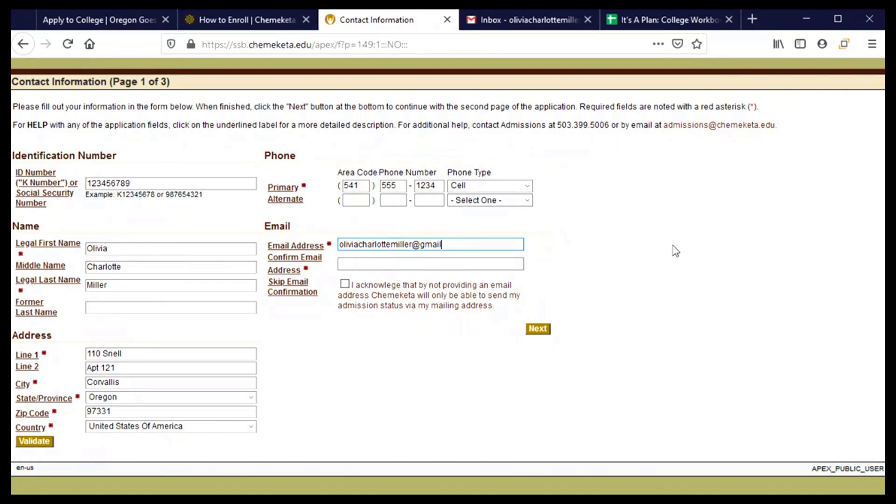
pyautogui.press('Tab')
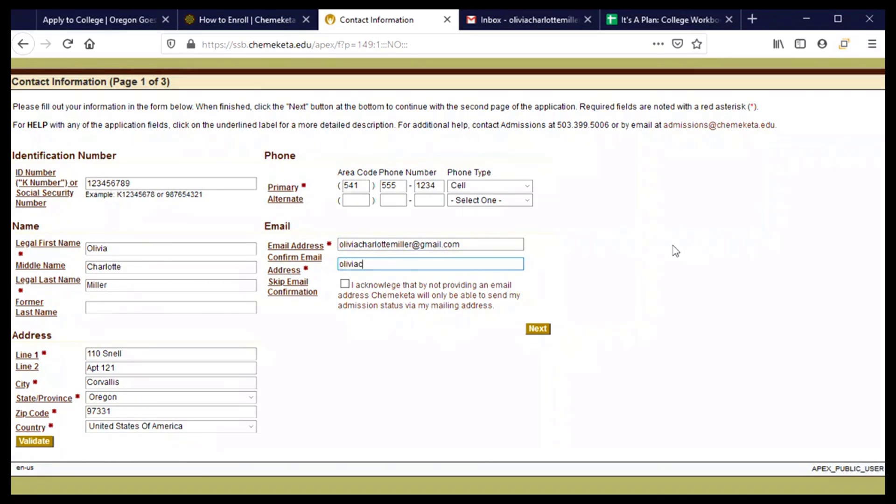
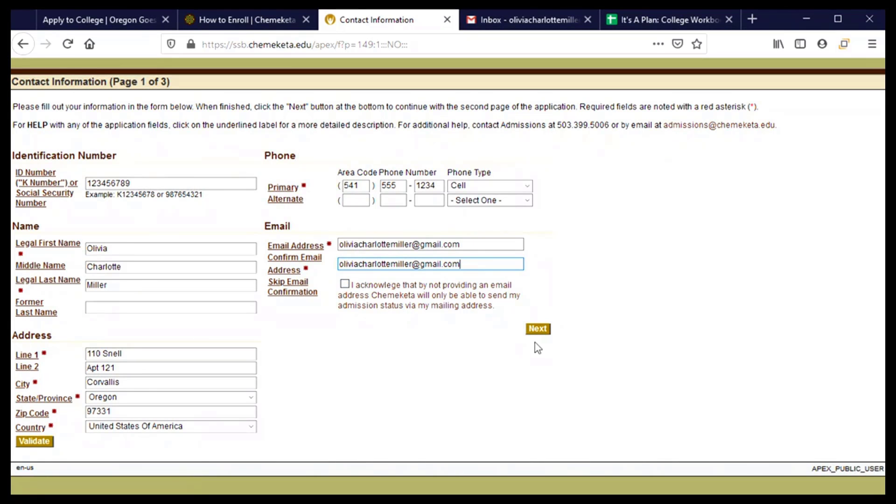
# Move to Intent and Demographics, answer No to prior Chemeketa classes, and open First Term
pyautogui.click(539, 329)
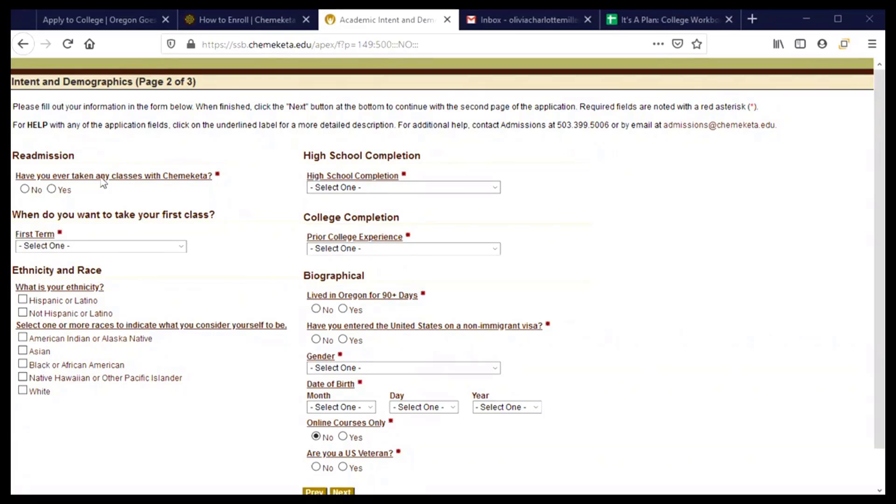
pyautogui.click(24, 189)
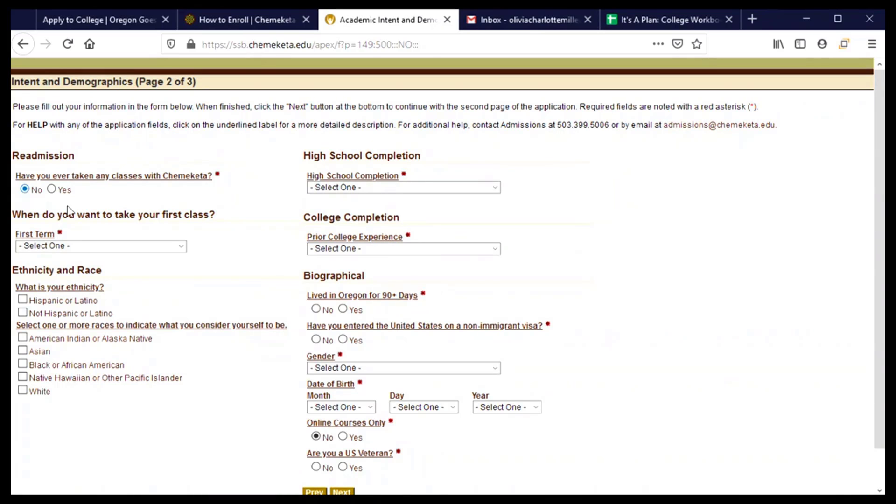
pyautogui.scroll(-2, 219, 245)
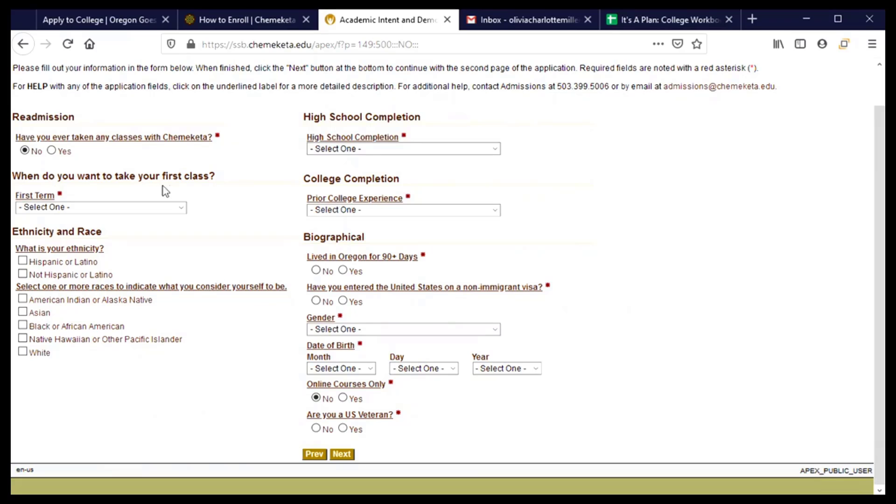
pyautogui.click(180, 208)
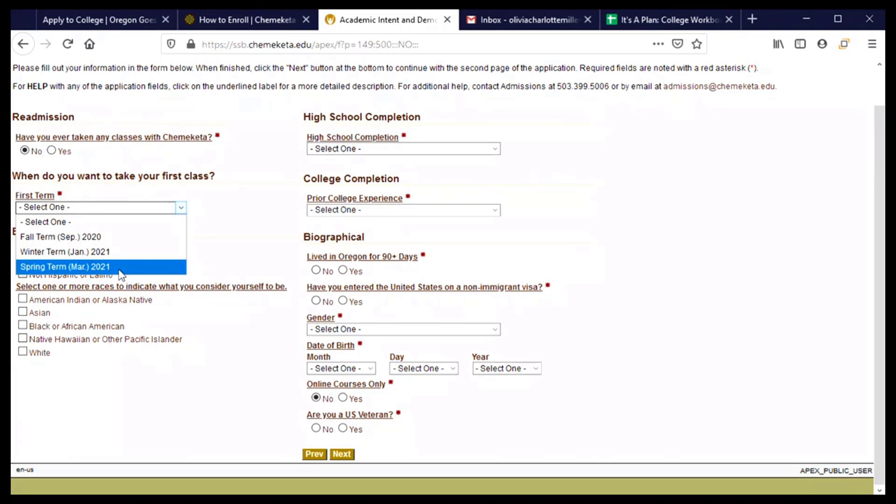
# Choose Spring Term (Mar.) 2021 as first term and 'To transfer to another college' as primary reason
pyautogui.click(72, 268)
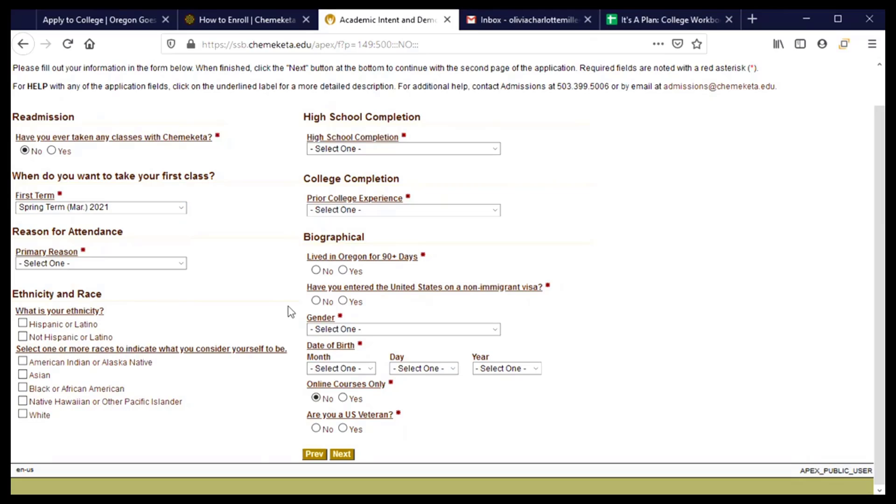
pyautogui.click(148, 265)
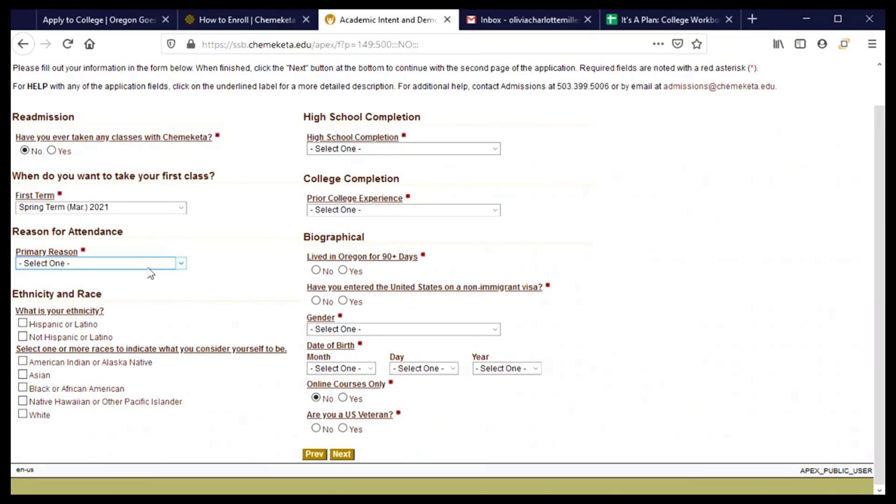
pyautogui.click(148, 267)
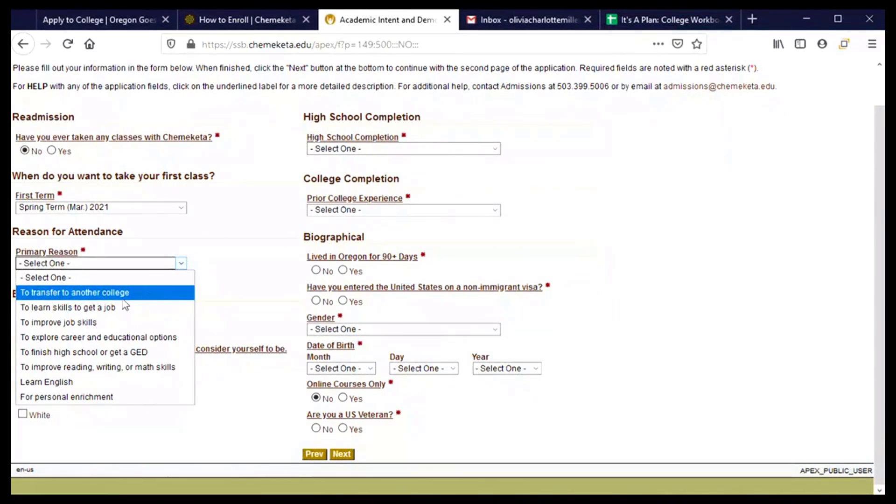
pyautogui.click(62, 294)
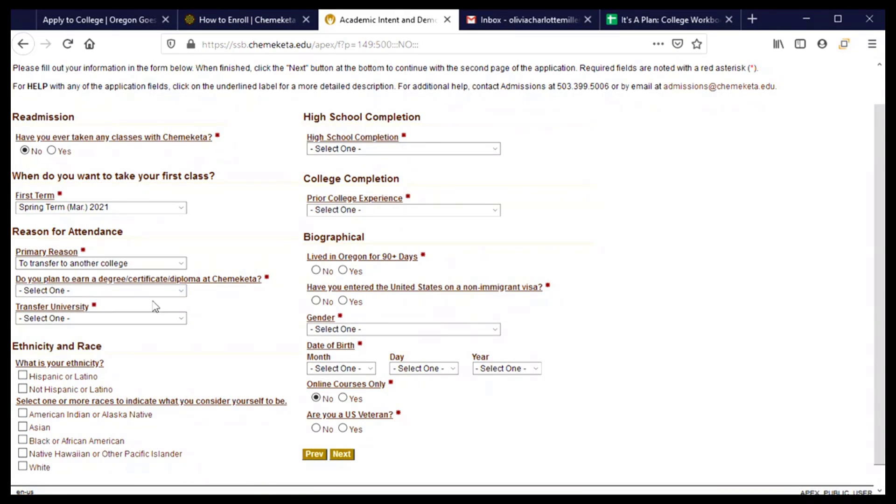
# Answer Yes to planning a degree, choose Other College or University for transfer, and General Degrees as area of study
pyautogui.click(182, 293)
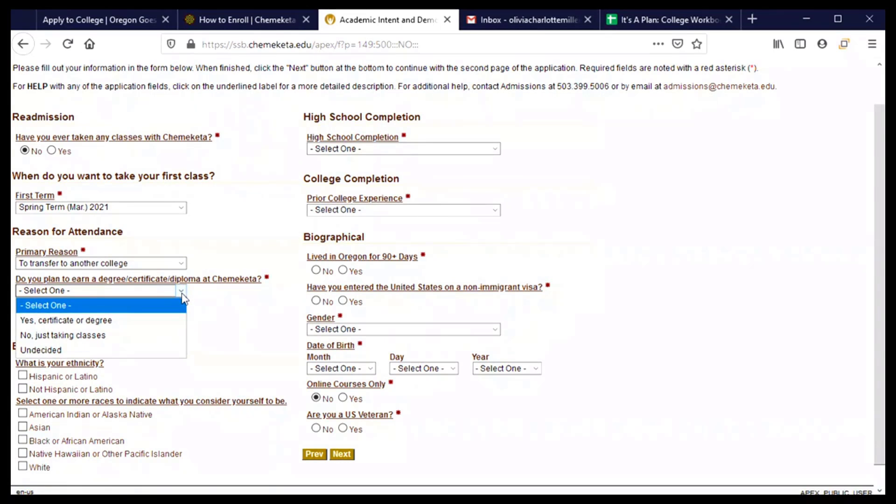
pyautogui.click(175, 321)
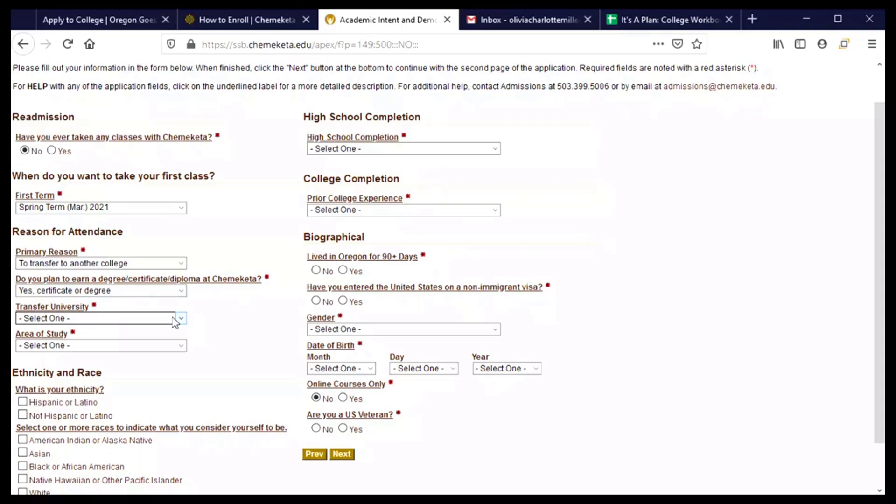
pyautogui.click(175, 319)
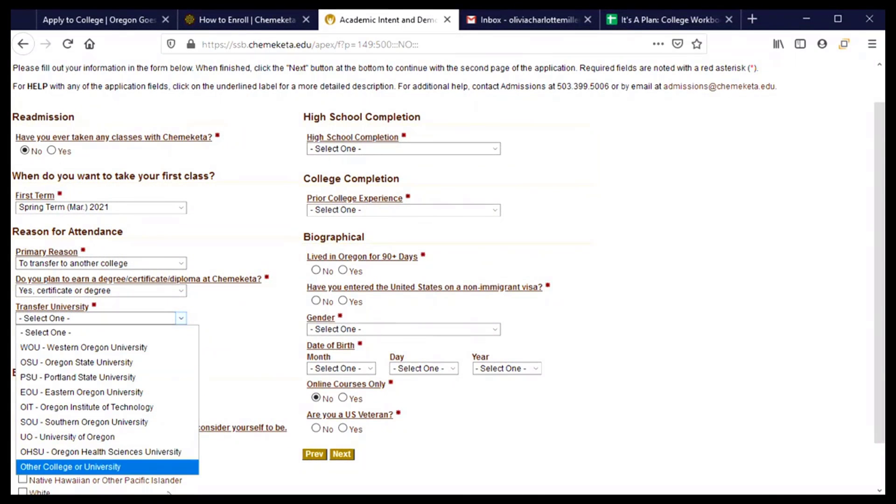
pyautogui.click(110, 467)
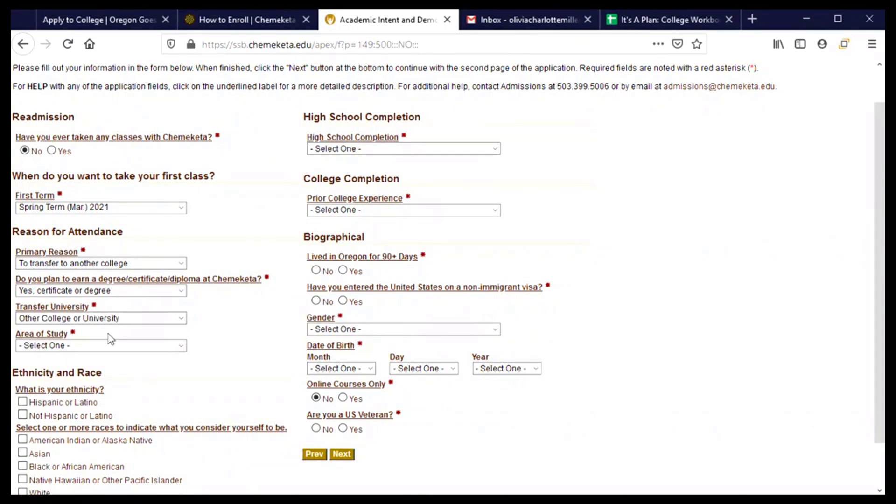
pyautogui.click(180, 349)
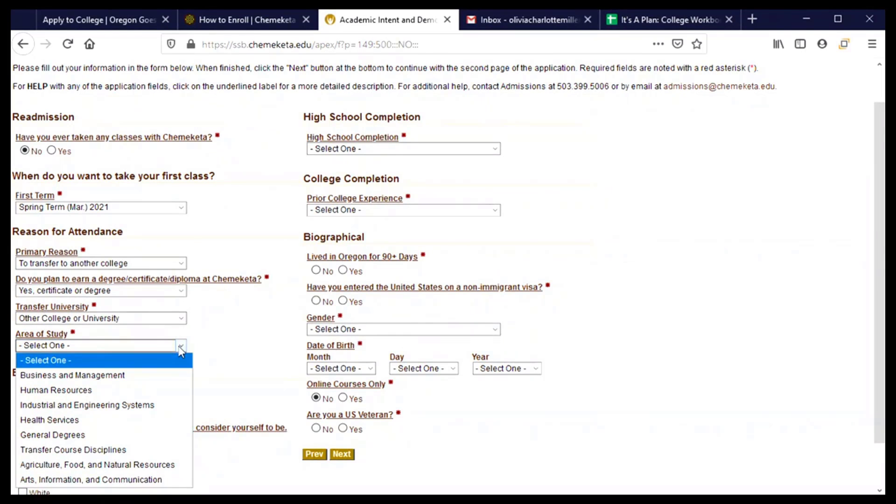
pyautogui.click(167, 435)
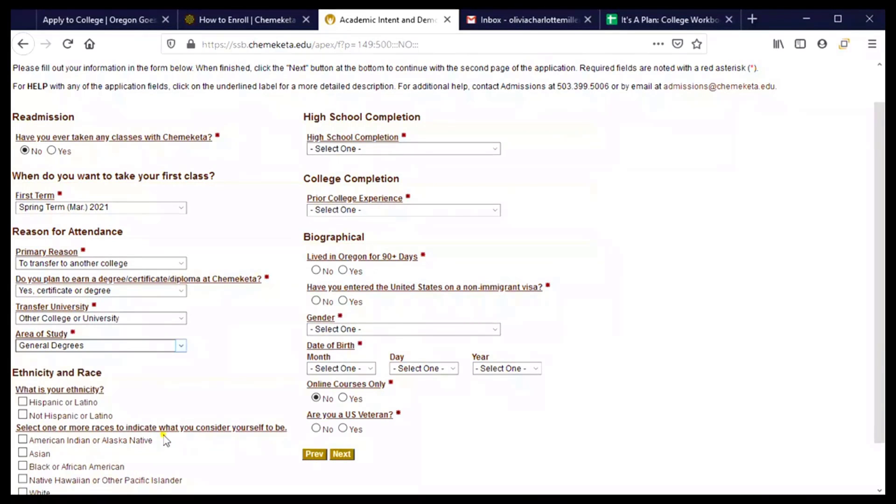
# Check Associate of Science Oregon Transfer and set the major to Computer Science
pyautogui.scroll(-3, 98, 402)
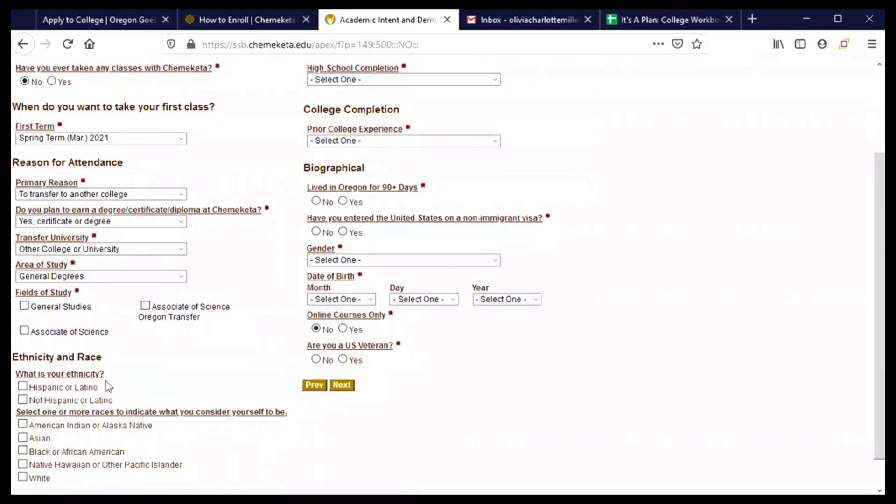
pyautogui.click(146, 308)
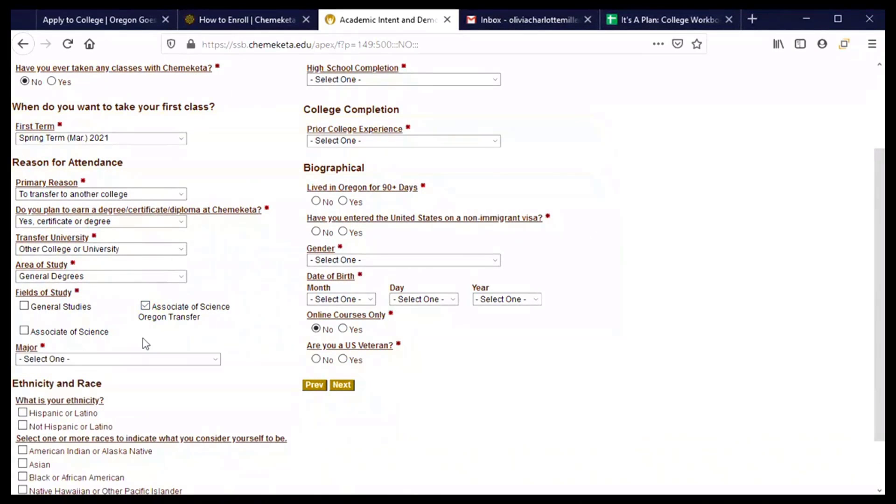
pyautogui.click(120, 362)
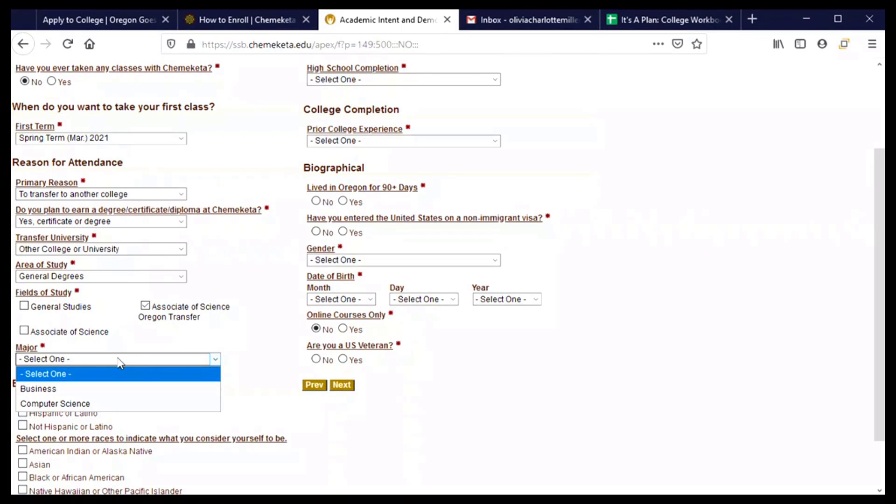
pyautogui.click(114, 404)
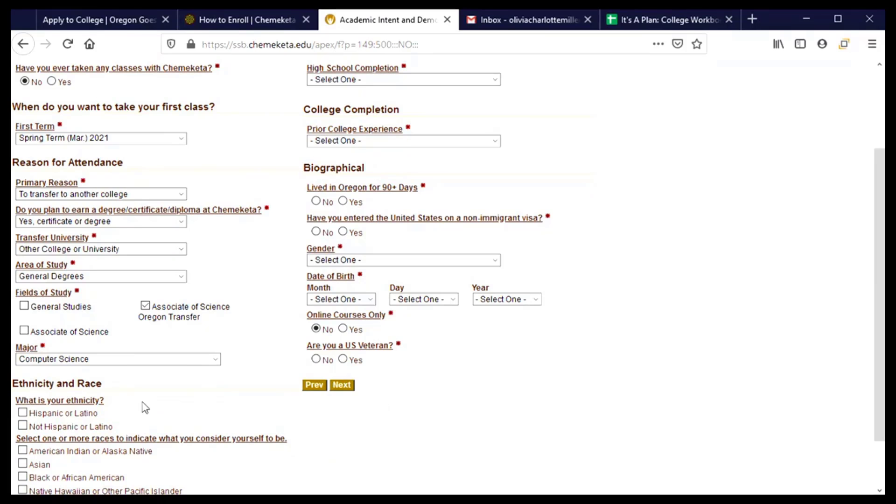
# Mark ethnicity as Hispanic or Latino
pyautogui.scroll(-2, 184, 404)
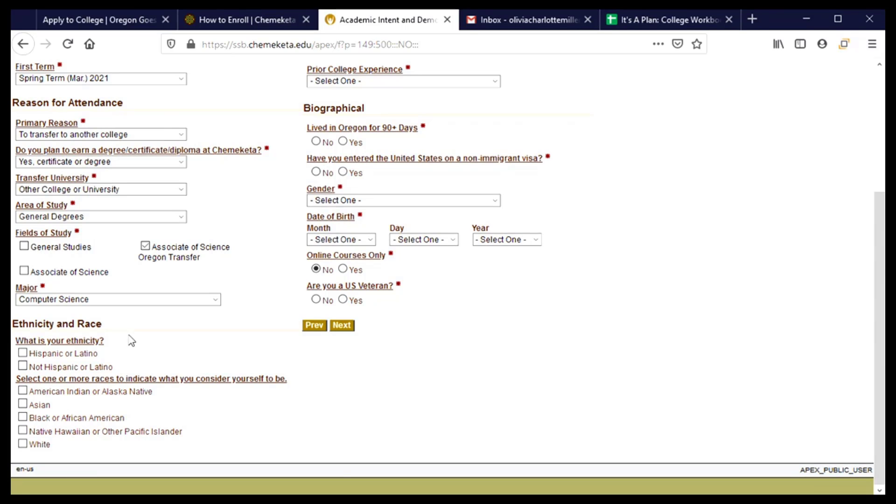
pyautogui.click(23, 354)
pyautogui.scroll(3, 350, 401)
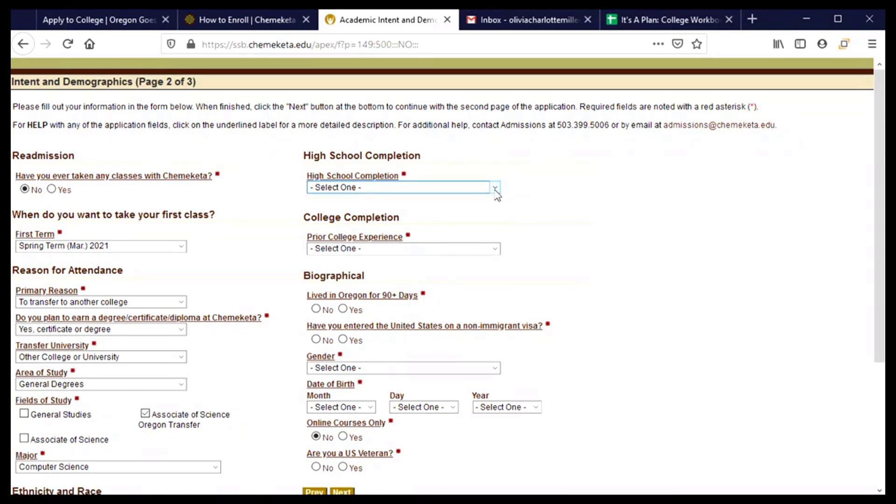
# Set high school completion to High School Graduate with graduation year 2021
pyautogui.click(495, 191)
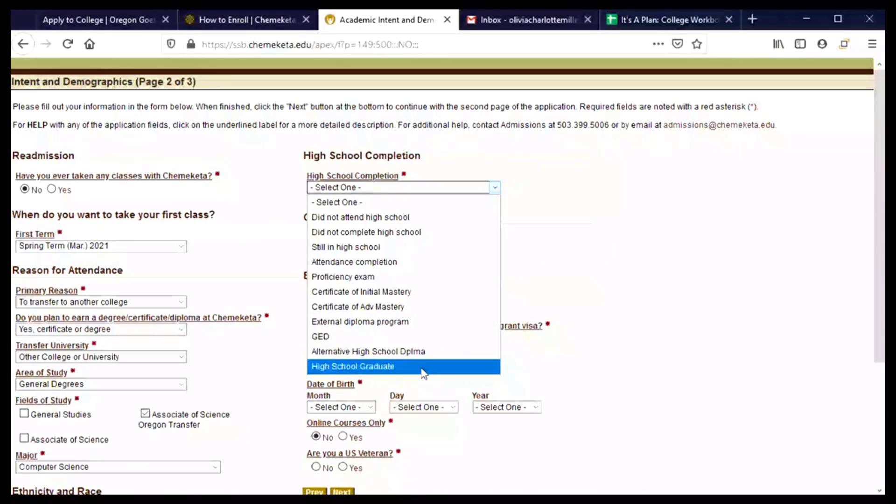
pyautogui.click(423, 366)
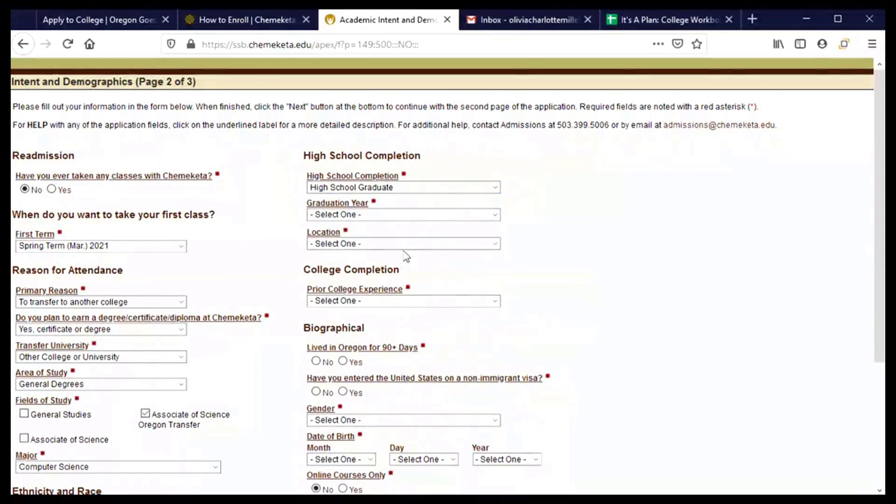
pyautogui.click(404, 219)
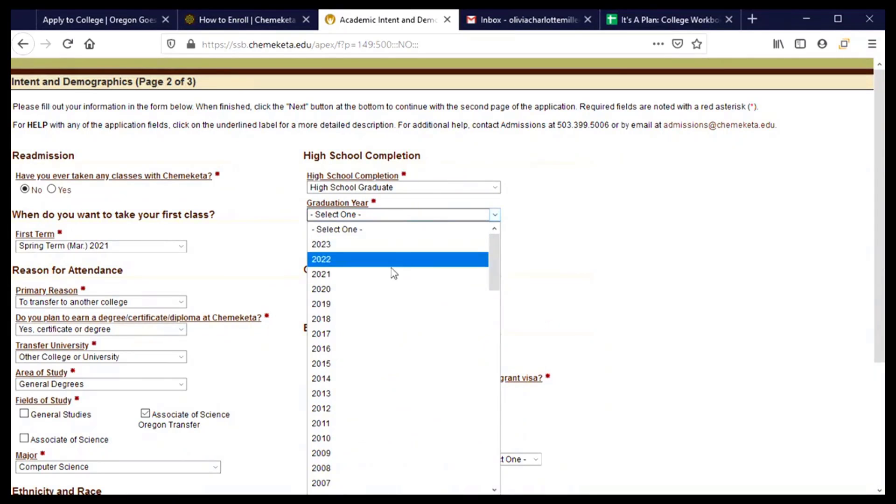
pyautogui.click(342, 278)
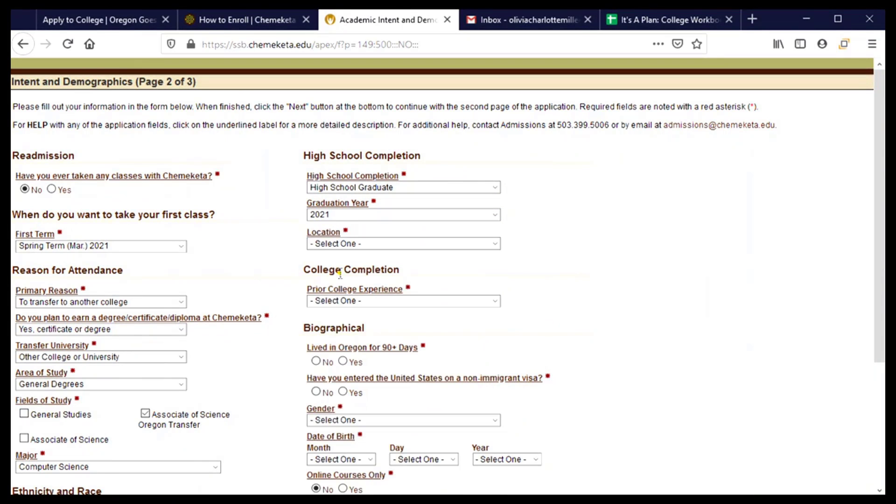
# Set the high school location to Oregon and the institution to Corvallis High School
pyautogui.click(391, 246)
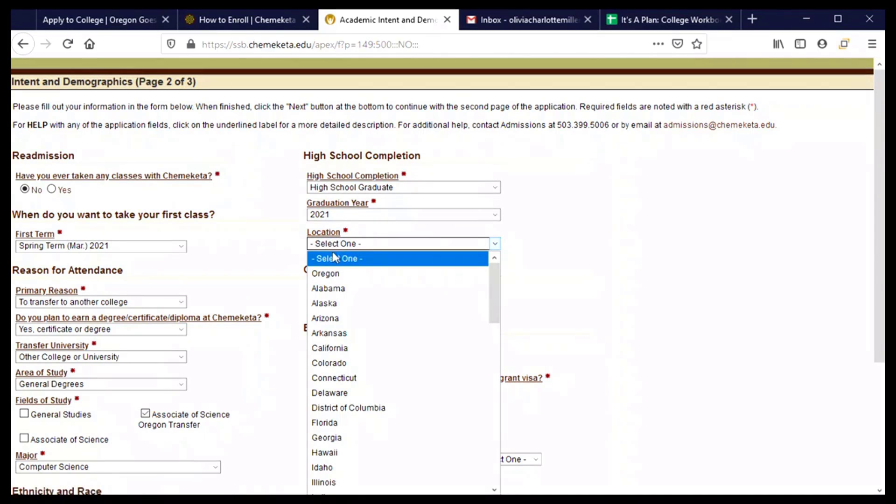
pyautogui.scroll(-4, 341, 371)
pyautogui.scroll(-5, 341, 368)
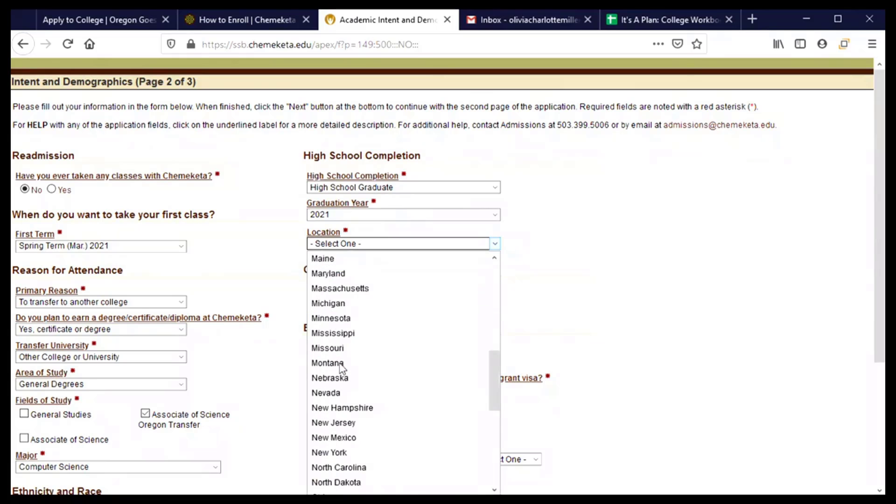
pyautogui.click(337, 438)
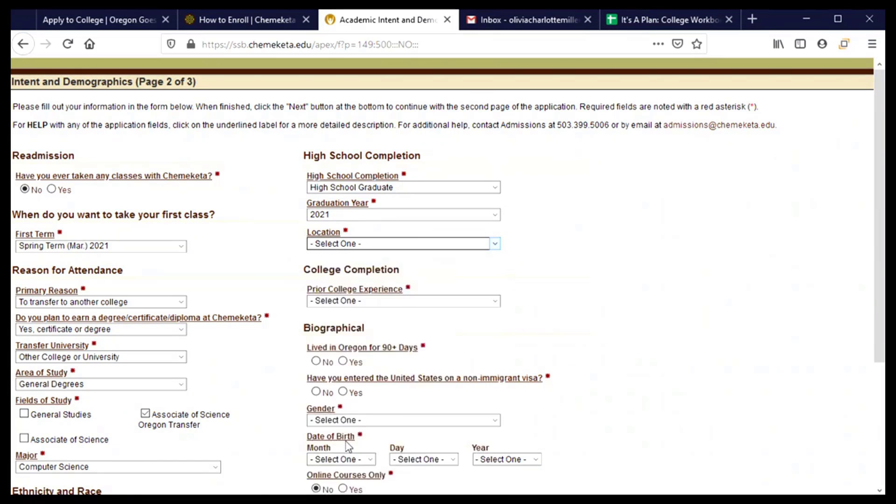
pyautogui.click(339, 273)
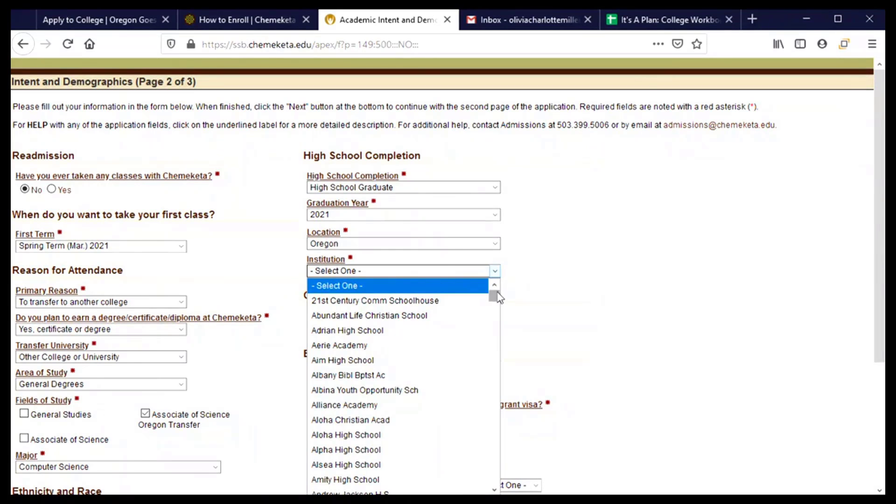
pyautogui.moveTo(494, 296); pyautogui.dragTo(495, 334)
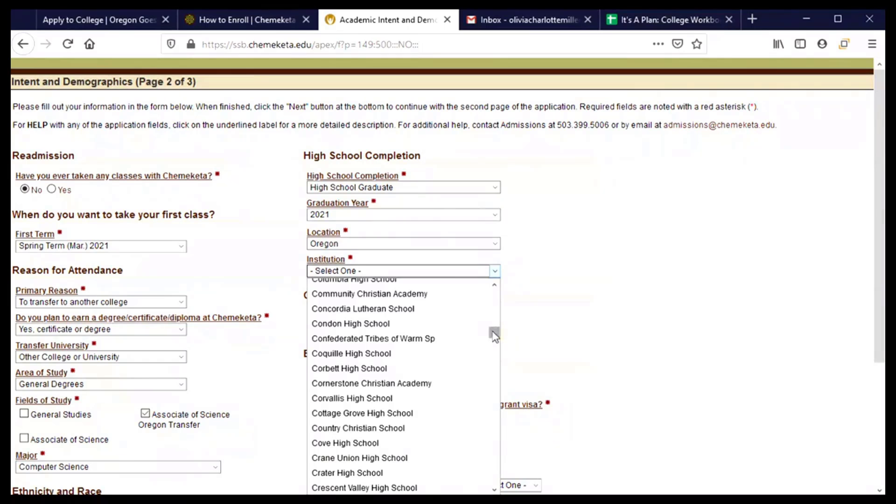
pyautogui.click(391, 400)
# Answer 'Have not attended college' for prior college experience and Yes to living in Oregon 90+ days
pyautogui.scroll(-3, 574, 300)
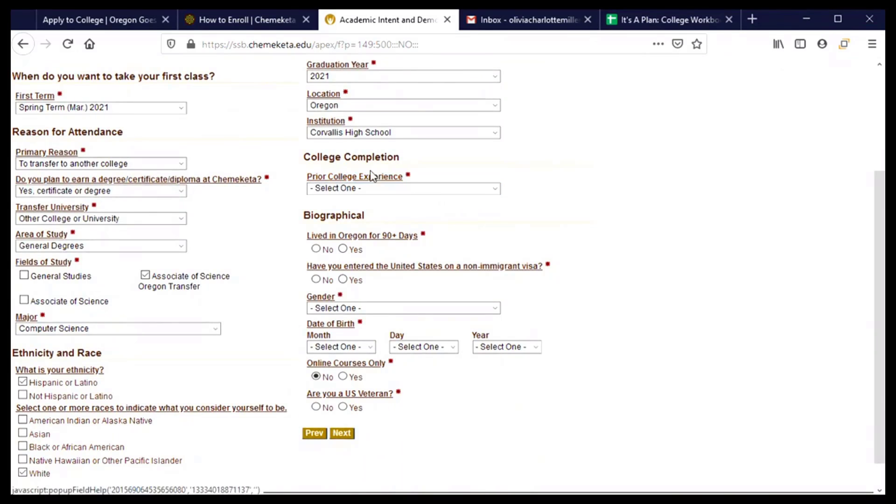
pyautogui.click(451, 190)
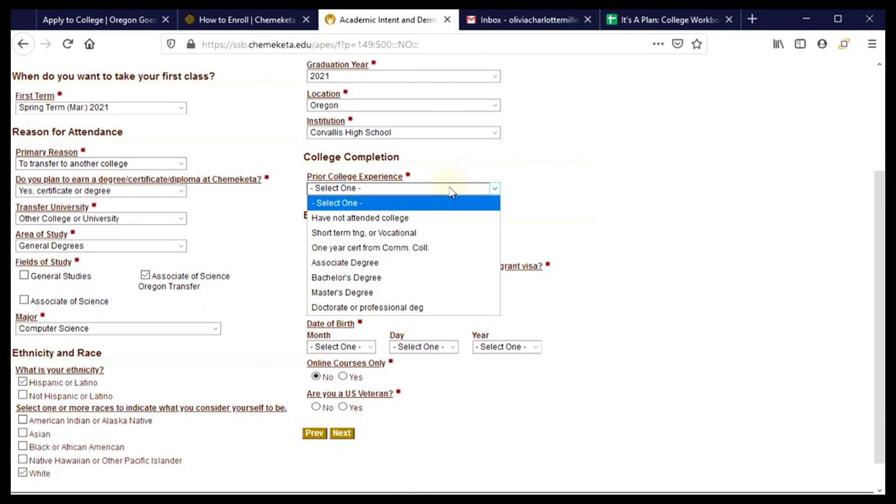
pyautogui.click(416, 221)
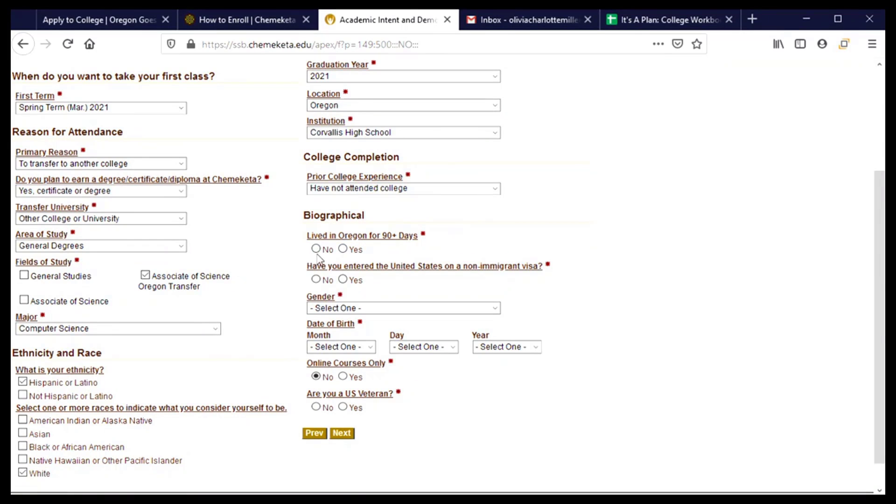
pyautogui.click(344, 250)
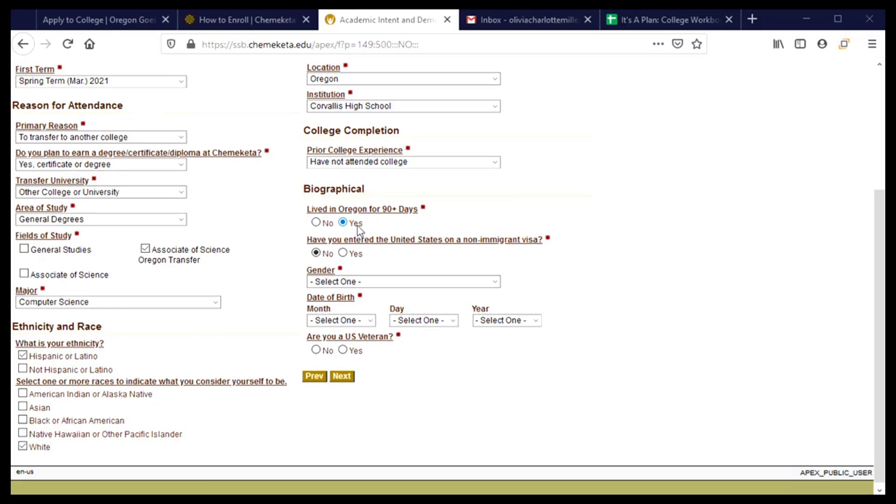
pyautogui.scroll(3, 358, 226)
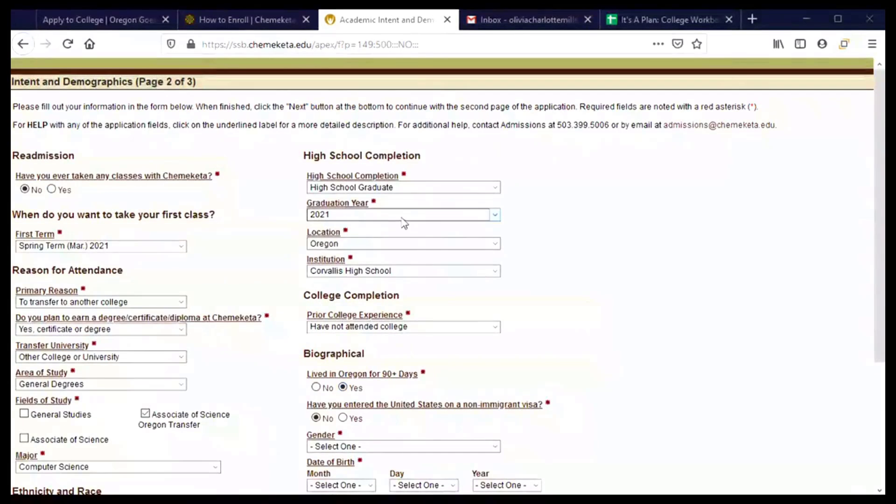
pyautogui.scroll(-3, 404, 220)
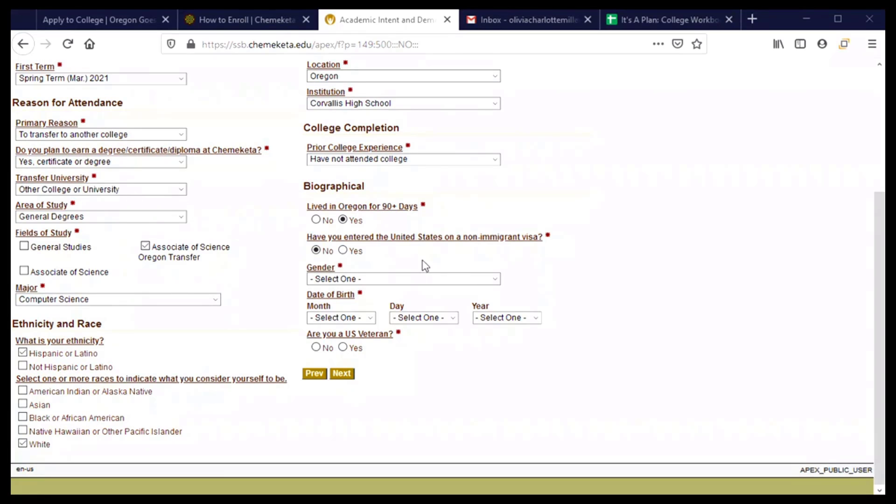
# Set gender Female, birth date January 1, 2003, and US veteran No, then continue to review
pyautogui.click(419, 280)
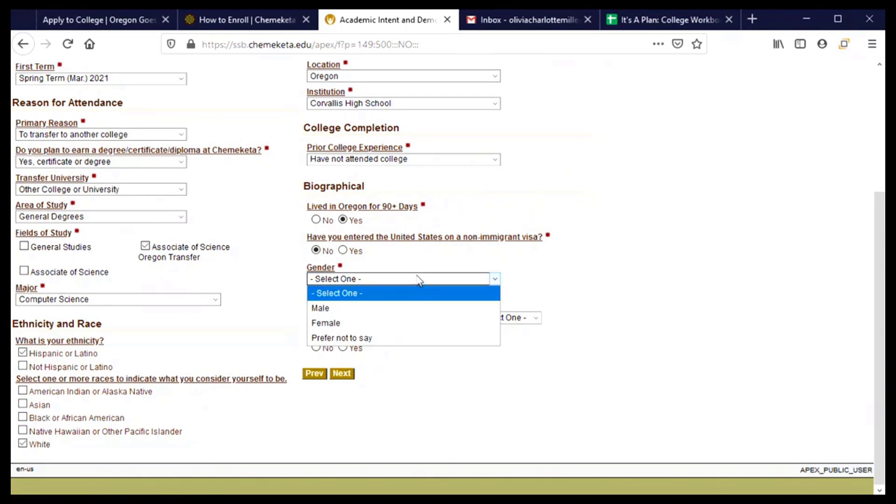
pyautogui.click(369, 323)
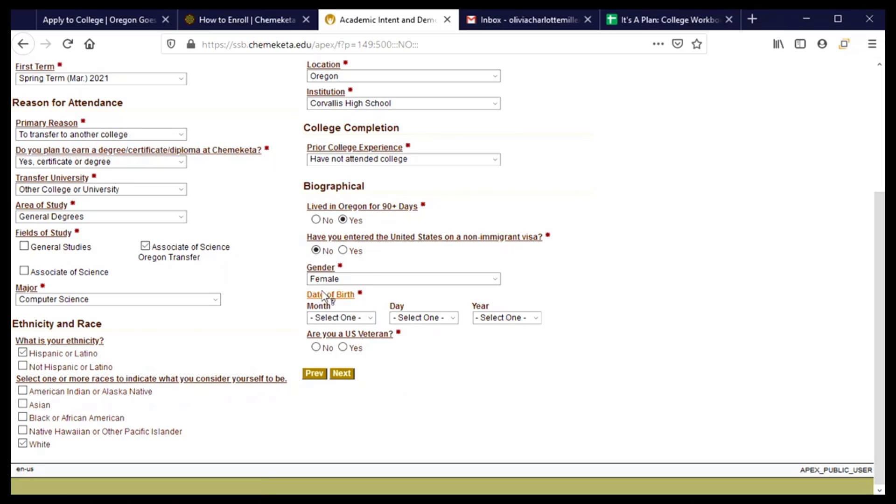
pyautogui.click(355, 316)
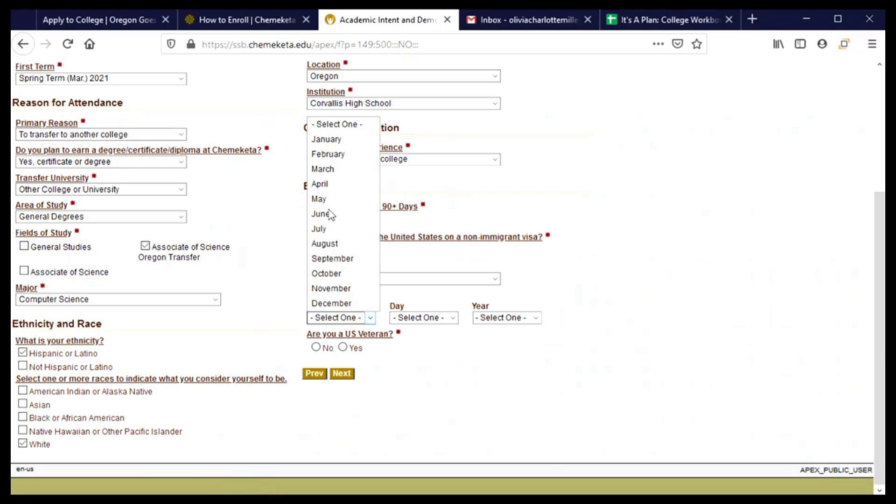
pyautogui.click(327, 139)
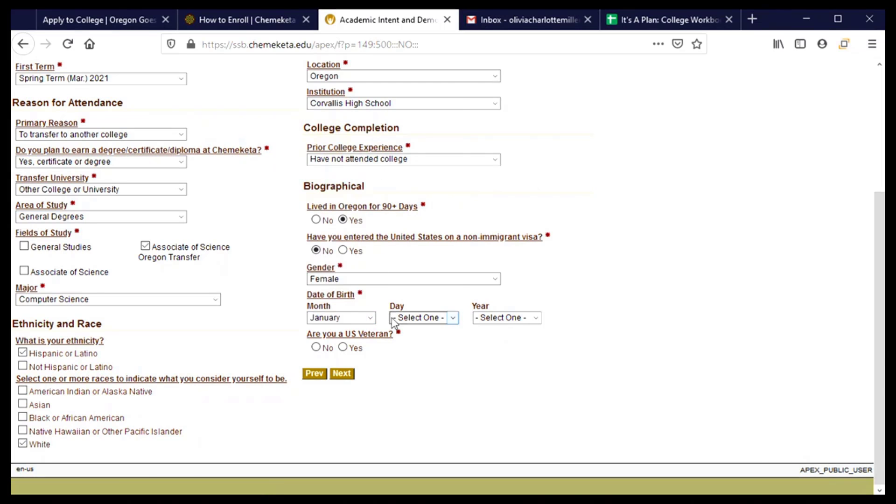
pyautogui.click(423, 318)
pyautogui.click(410, 81)
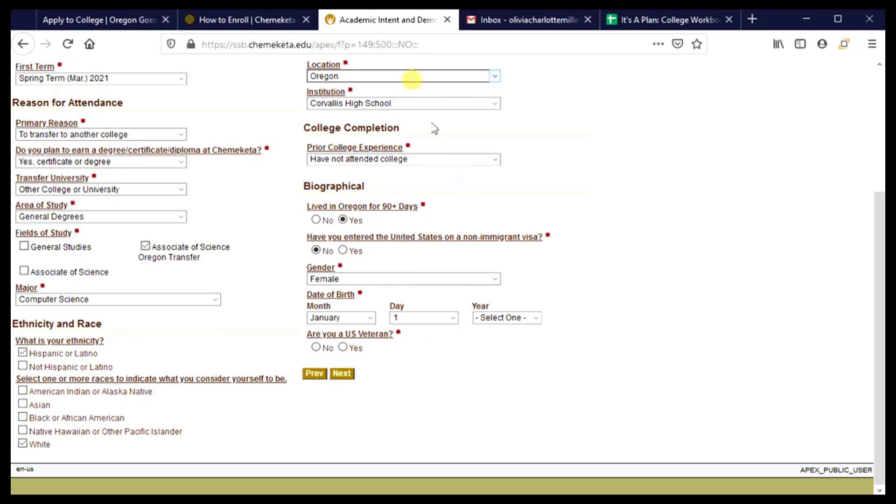
pyautogui.click(518, 319)
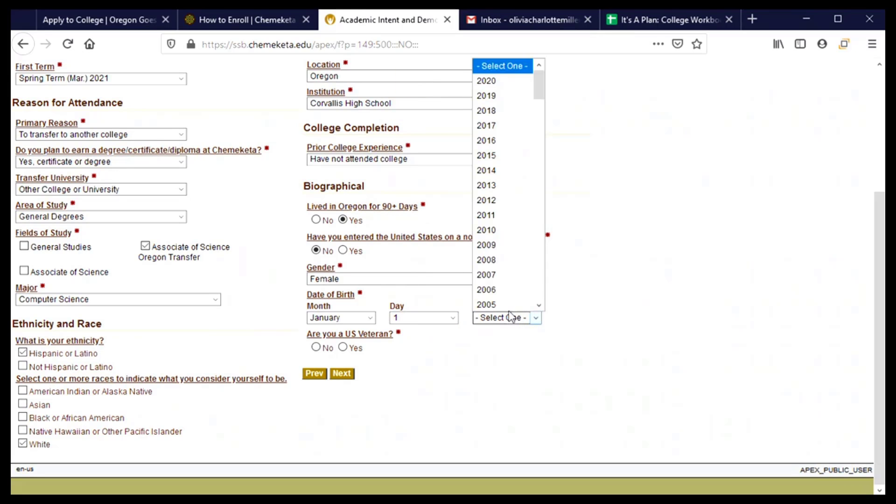
pyautogui.moveTo(540, 94); pyautogui.dragTo(540, 114)
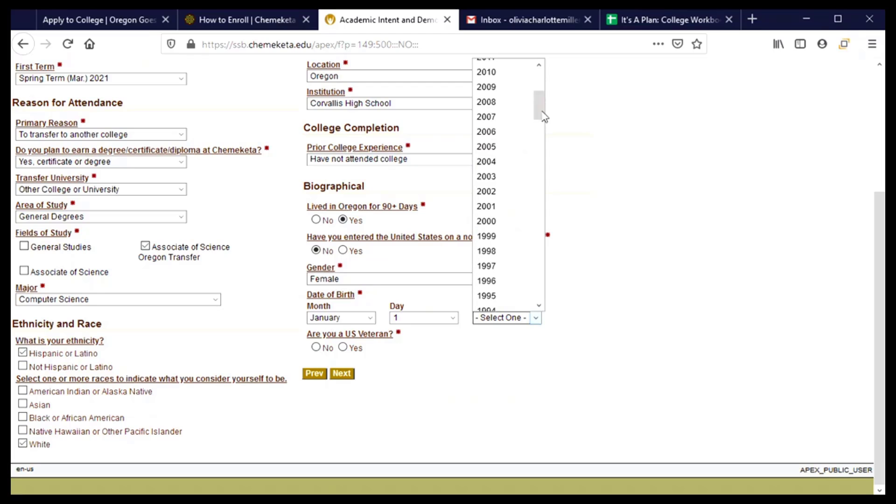
pyautogui.click(499, 177)
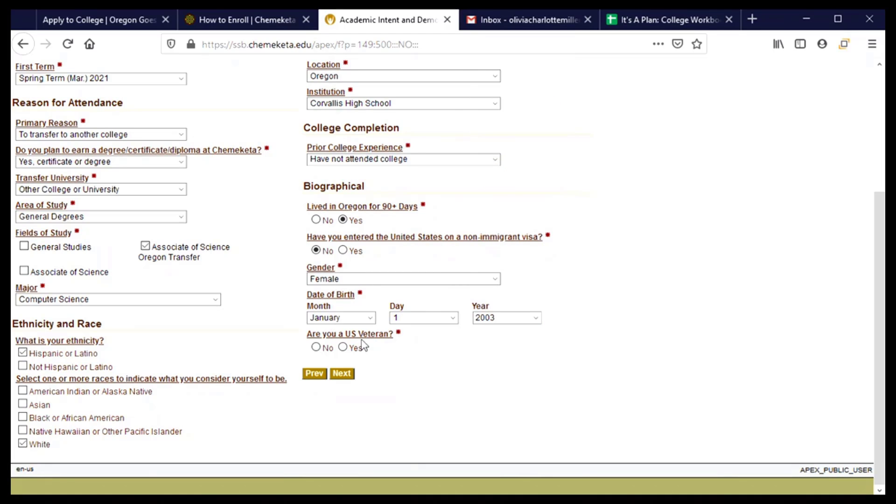
pyautogui.click(320, 352)
pyautogui.click(341, 375)
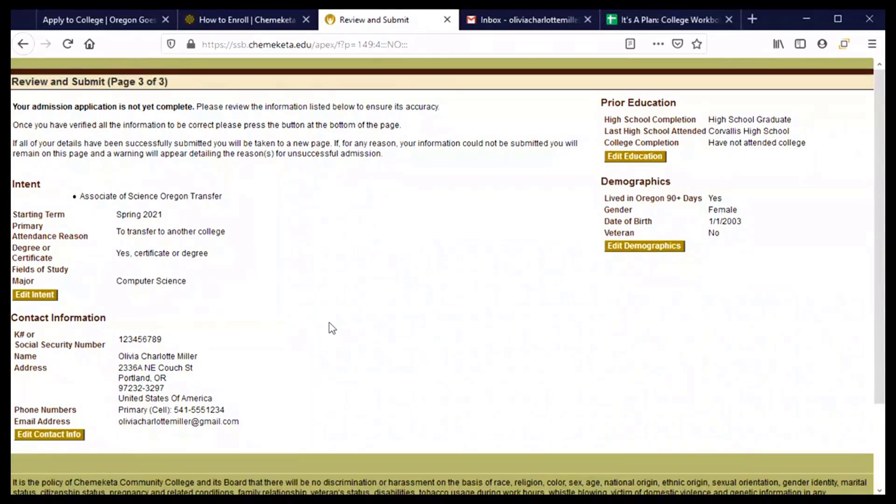
# Scroll through the Review and Submit summary and continue to the New Student Inventory
pyautogui.scroll(-3, 340, 327)
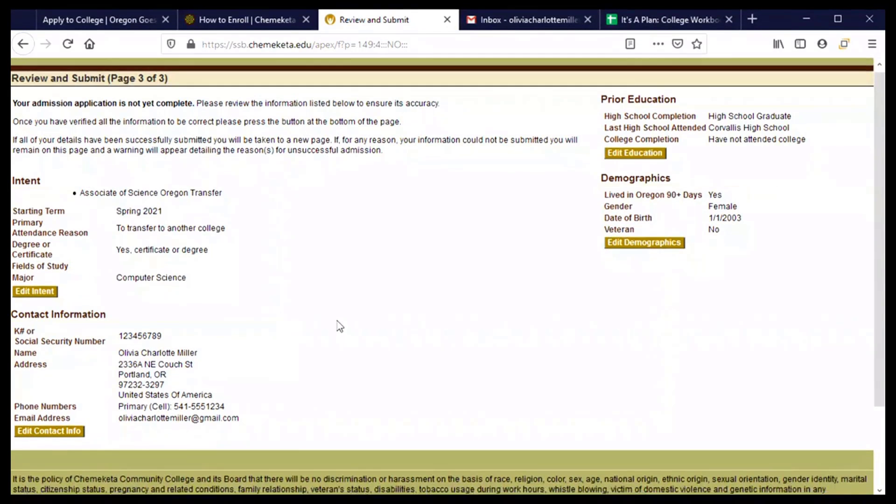
pyautogui.scroll(3, 224, 300)
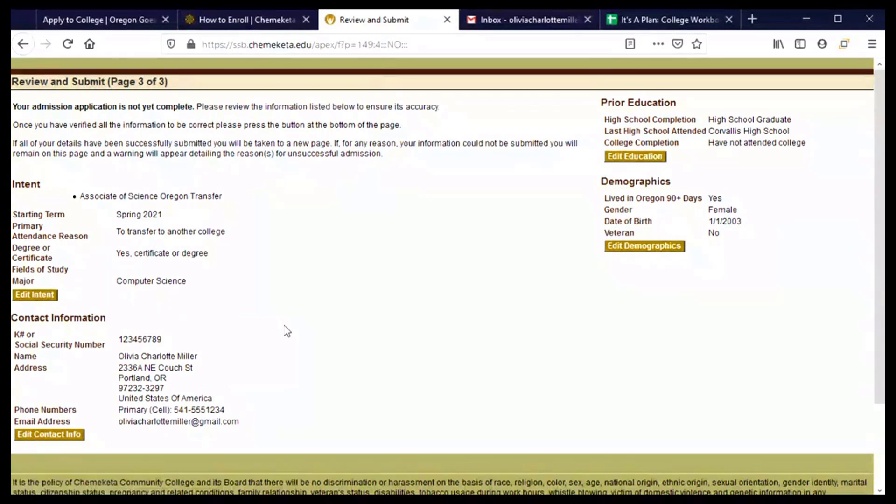
pyautogui.scroll(-3, 287, 331)
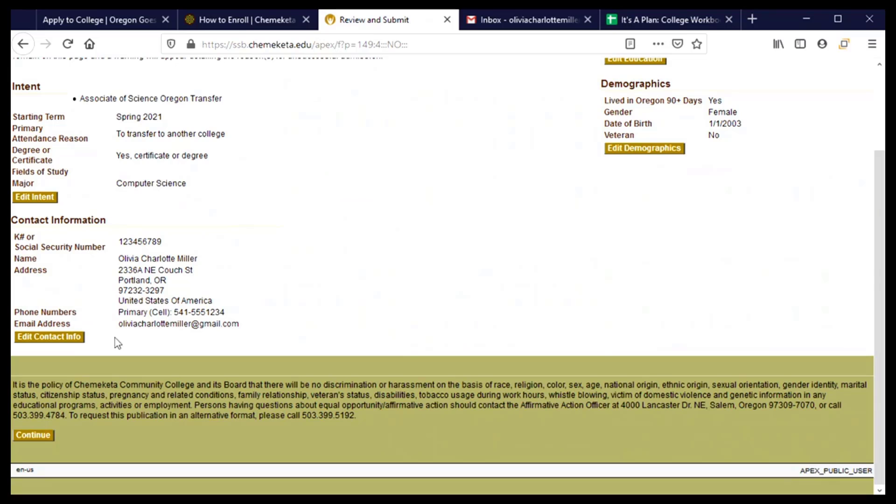
pyautogui.click(45, 440)
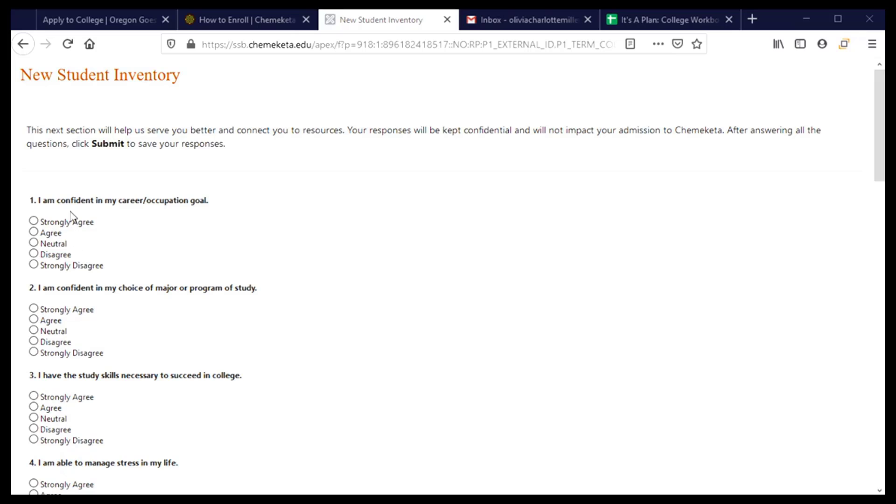
# Answer Disagree to inventory question 1 and Agree to question 2
pyautogui.scroll(-1, 120, 212)
pyautogui.scroll(-2, 122, 215)
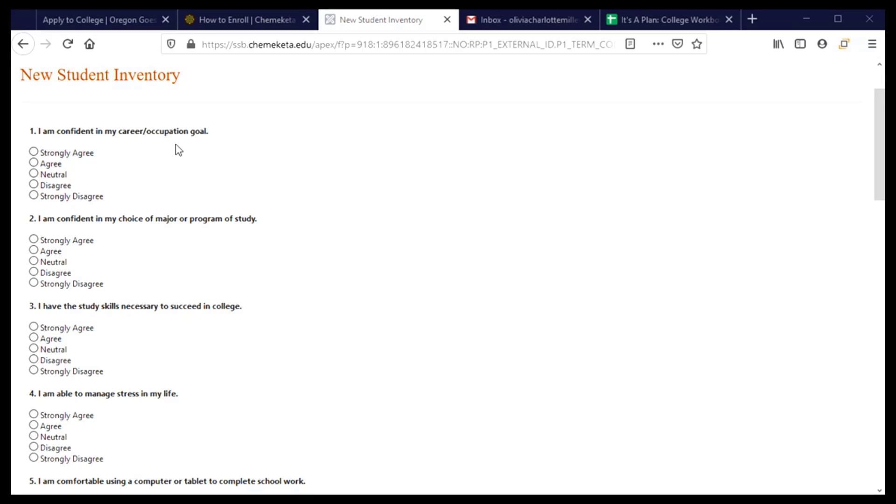
pyautogui.click(34, 185)
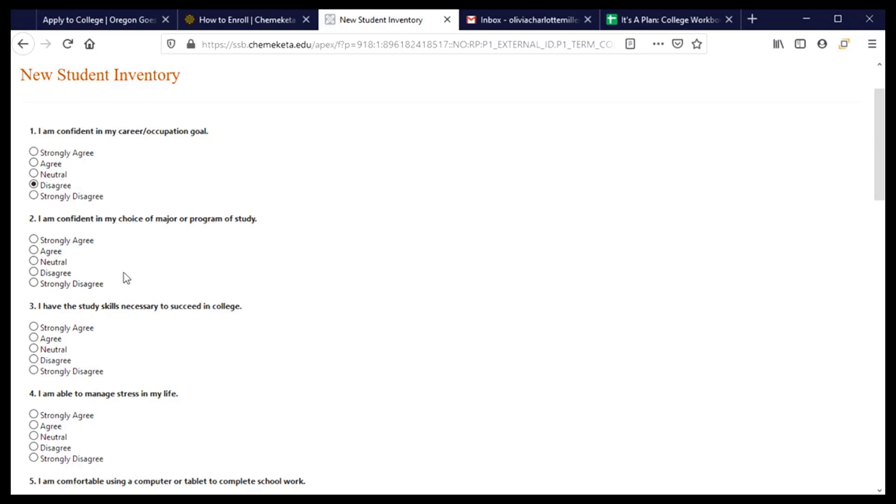
pyautogui.click(40, 252)
pyautogui.scroll(-3, 142, 261)
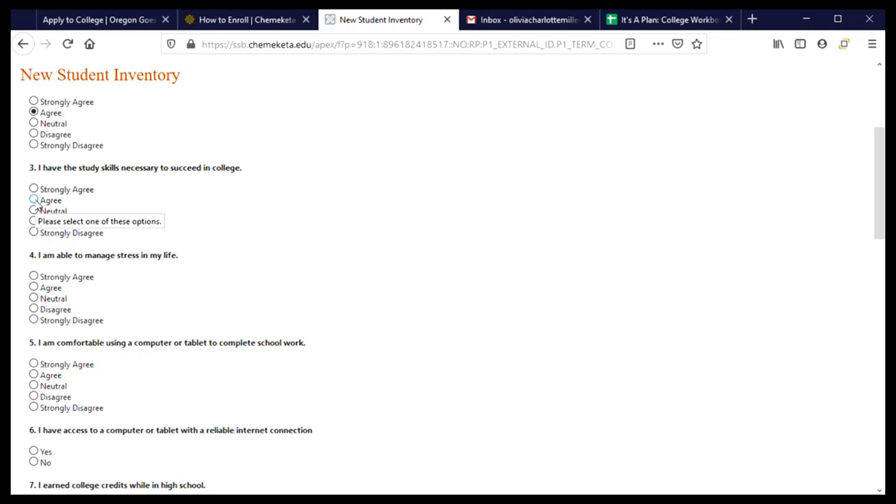
# Answer inventory questions 3–7: Disagree, Neutral, Agree, Yes, No
pyautogui.click(34, 221)
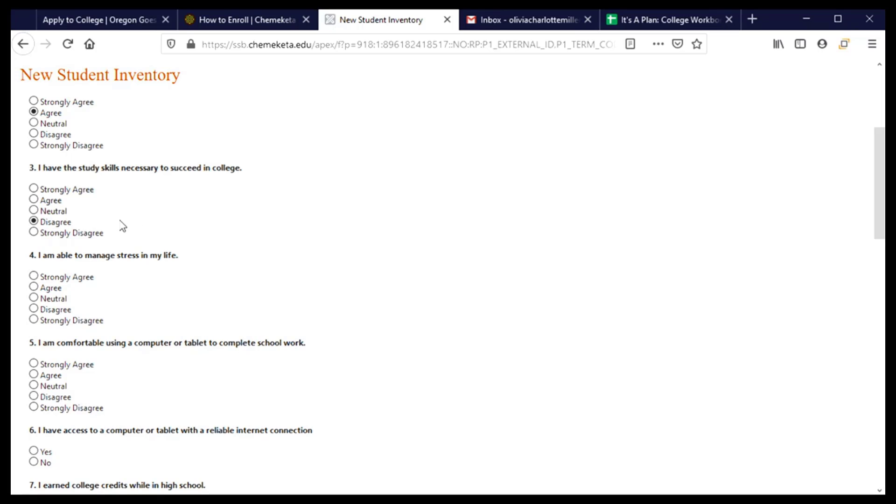
pyautogui.click(33, 298)
pyautogui.scroll(-4, 33, 301)
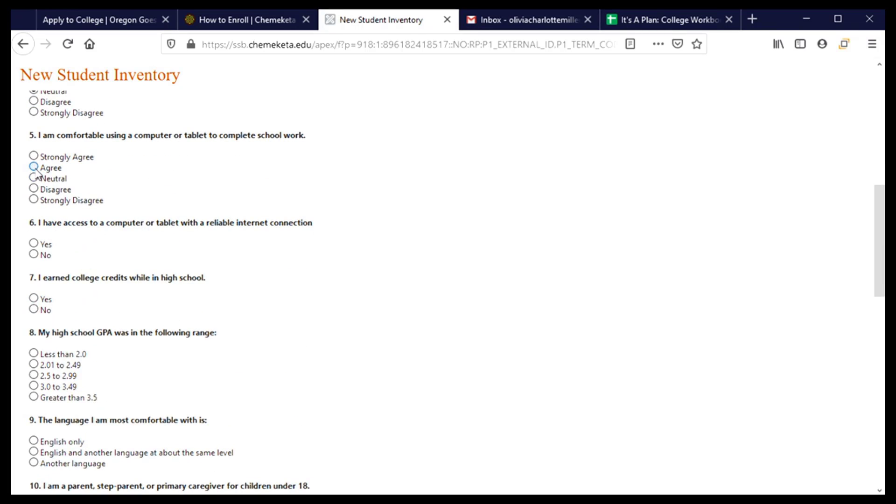
pyautogui.click(34, 168)
pyautogui.click(34, 243)
pyautogui.click(35, 310)
# Set high school GPA to 3.0 to 3.49 and the most comfortable language to English only
pyautogui.scroll(-3, 165, 326)
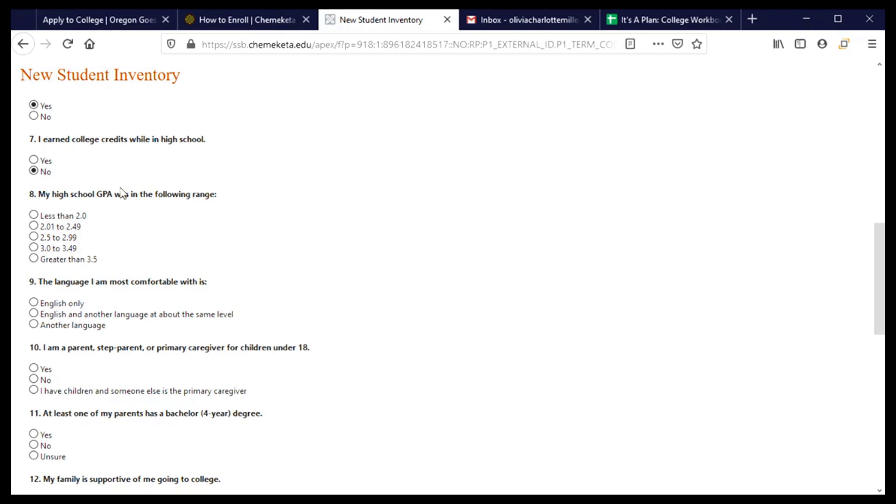
pyautogui.scroll(-3, 120, 235)
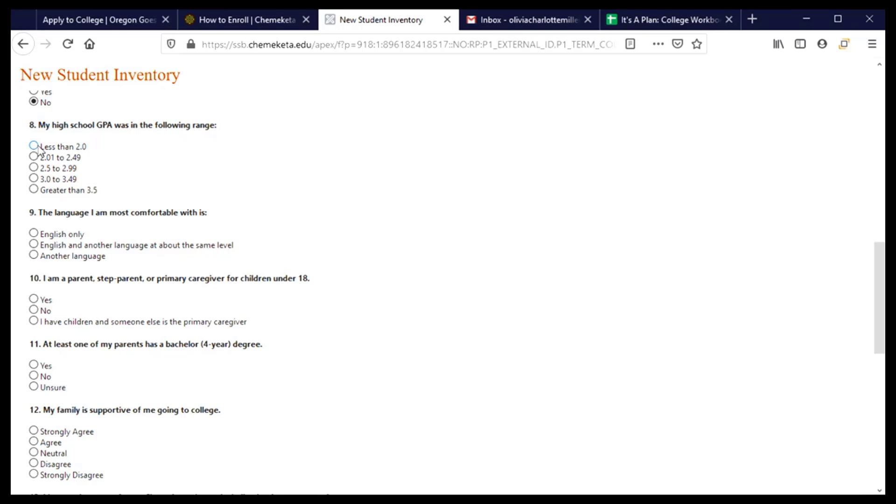
pyautogui.click(34, 179)
pyautogui.scroll(-3, 146, 229)
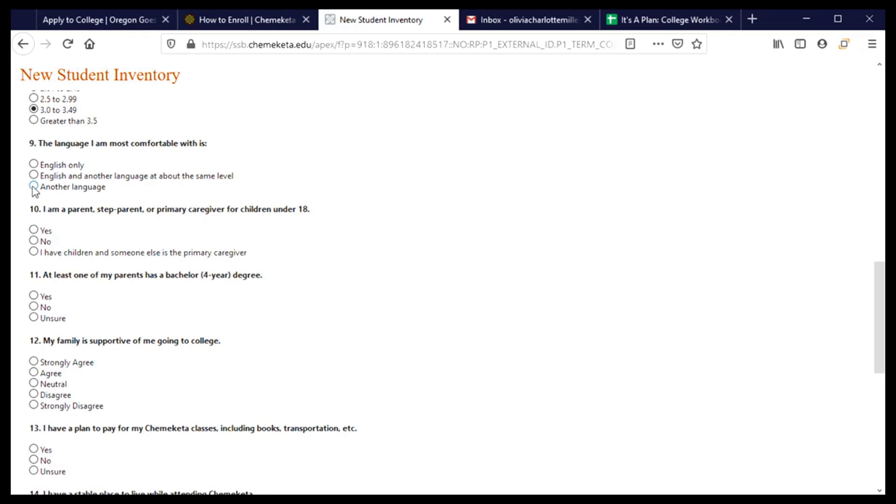
pyautogui.click(40, 165)
pyautogui.click(34, 165)
pyautogui.scroll(-3, 97, 232)
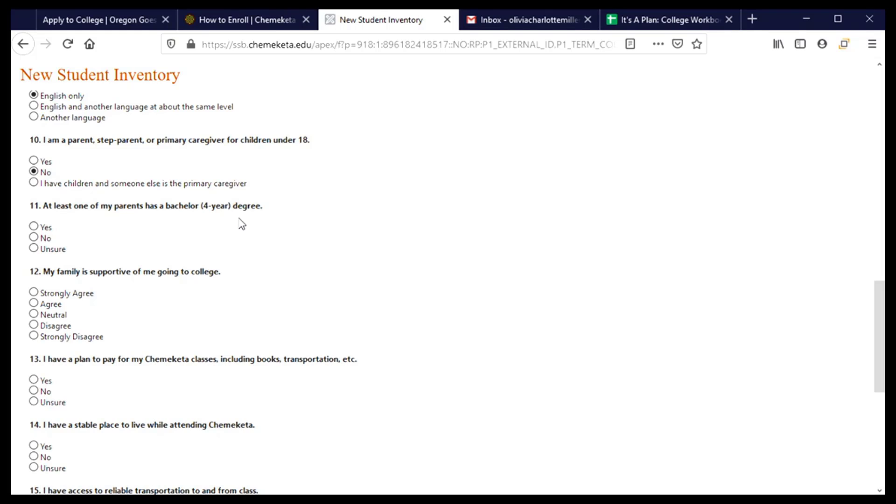
# Answer questions 11–13: No, Strongly Agree, Unsure
pyautogui.click(34, 238)
pyautogui.scroll(-4, 135, 228)
pyautogui.scroll(2, 116, 204)
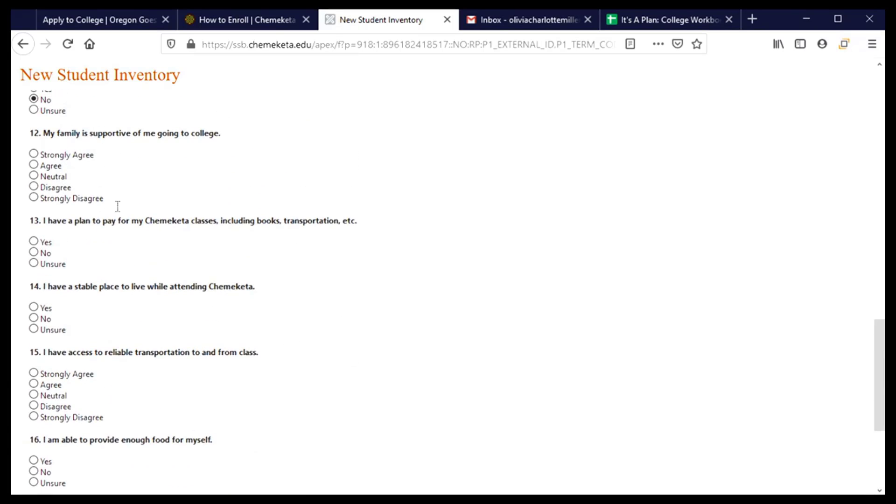
pyautogui.click(33, 155)
pyautogui.scroll(-3, 100, 268)
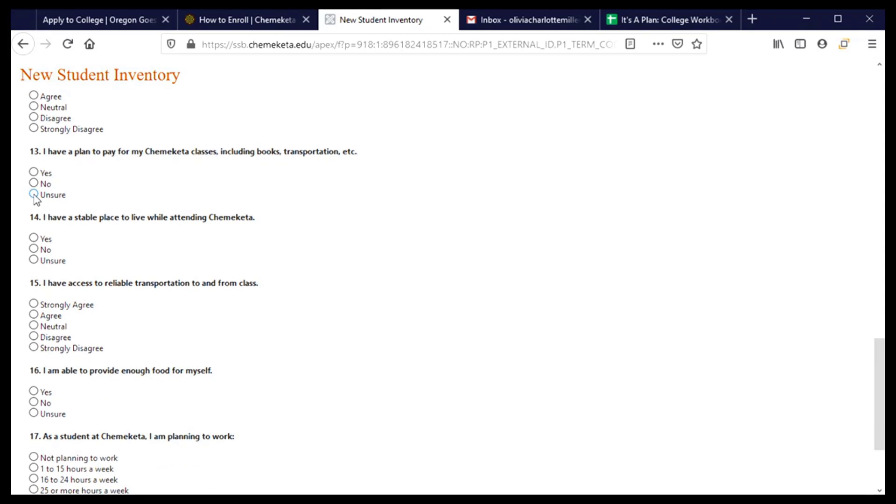
pyautogui.click(34, 193)
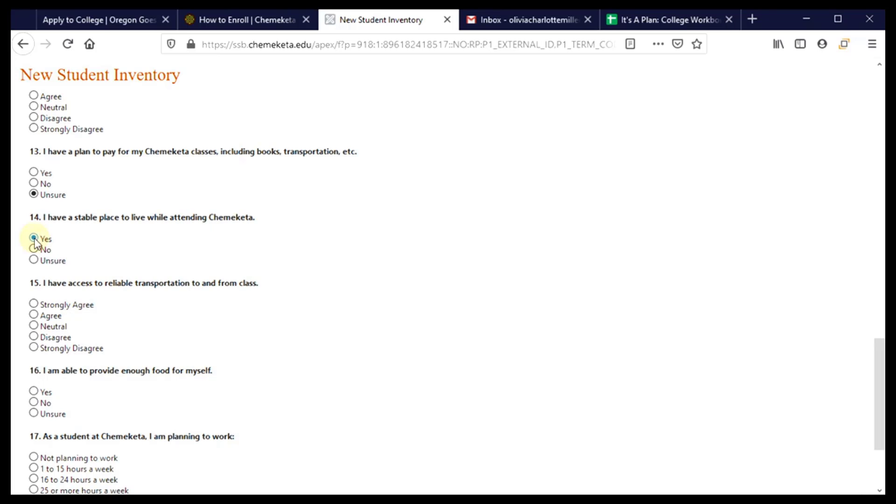
# Answer Agree to question 15, Yes to question 16, and 1 to 15 weekly work hours
pyautogui.scroll(-5, 150, 312)
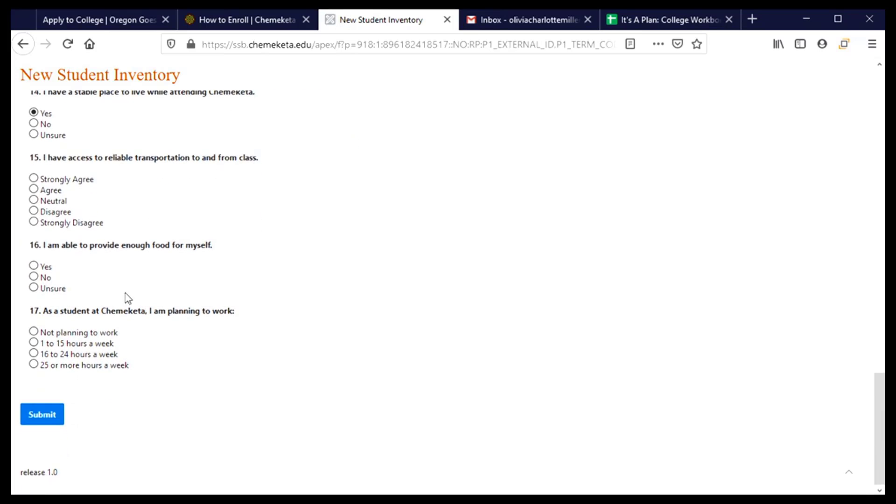
pyautogui.click(34, 189)
pyautogui.click(34, 267)
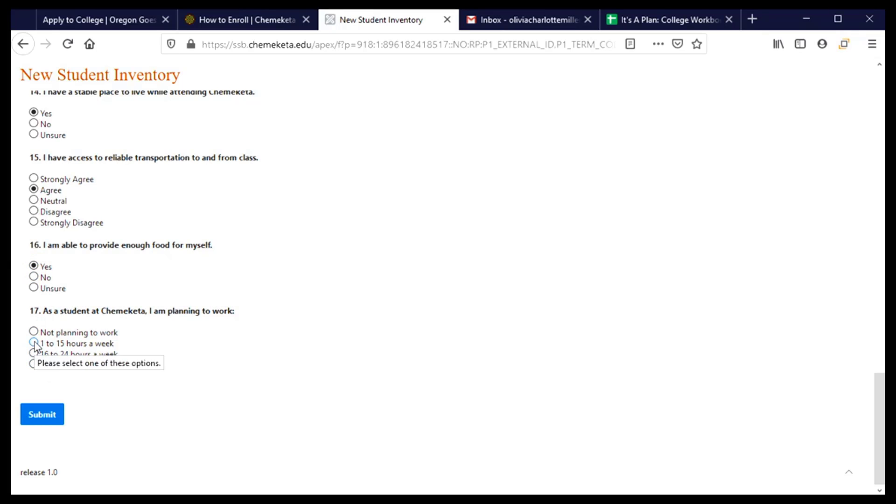
pyautogui.click(34, 343)
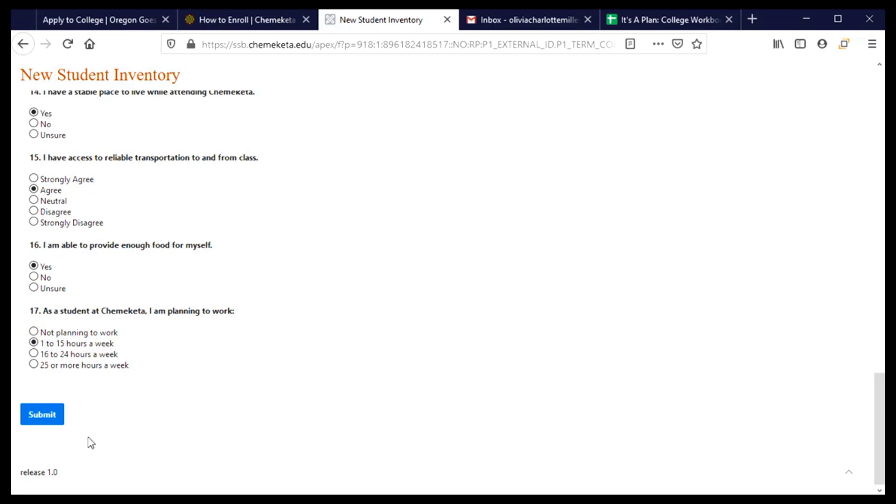